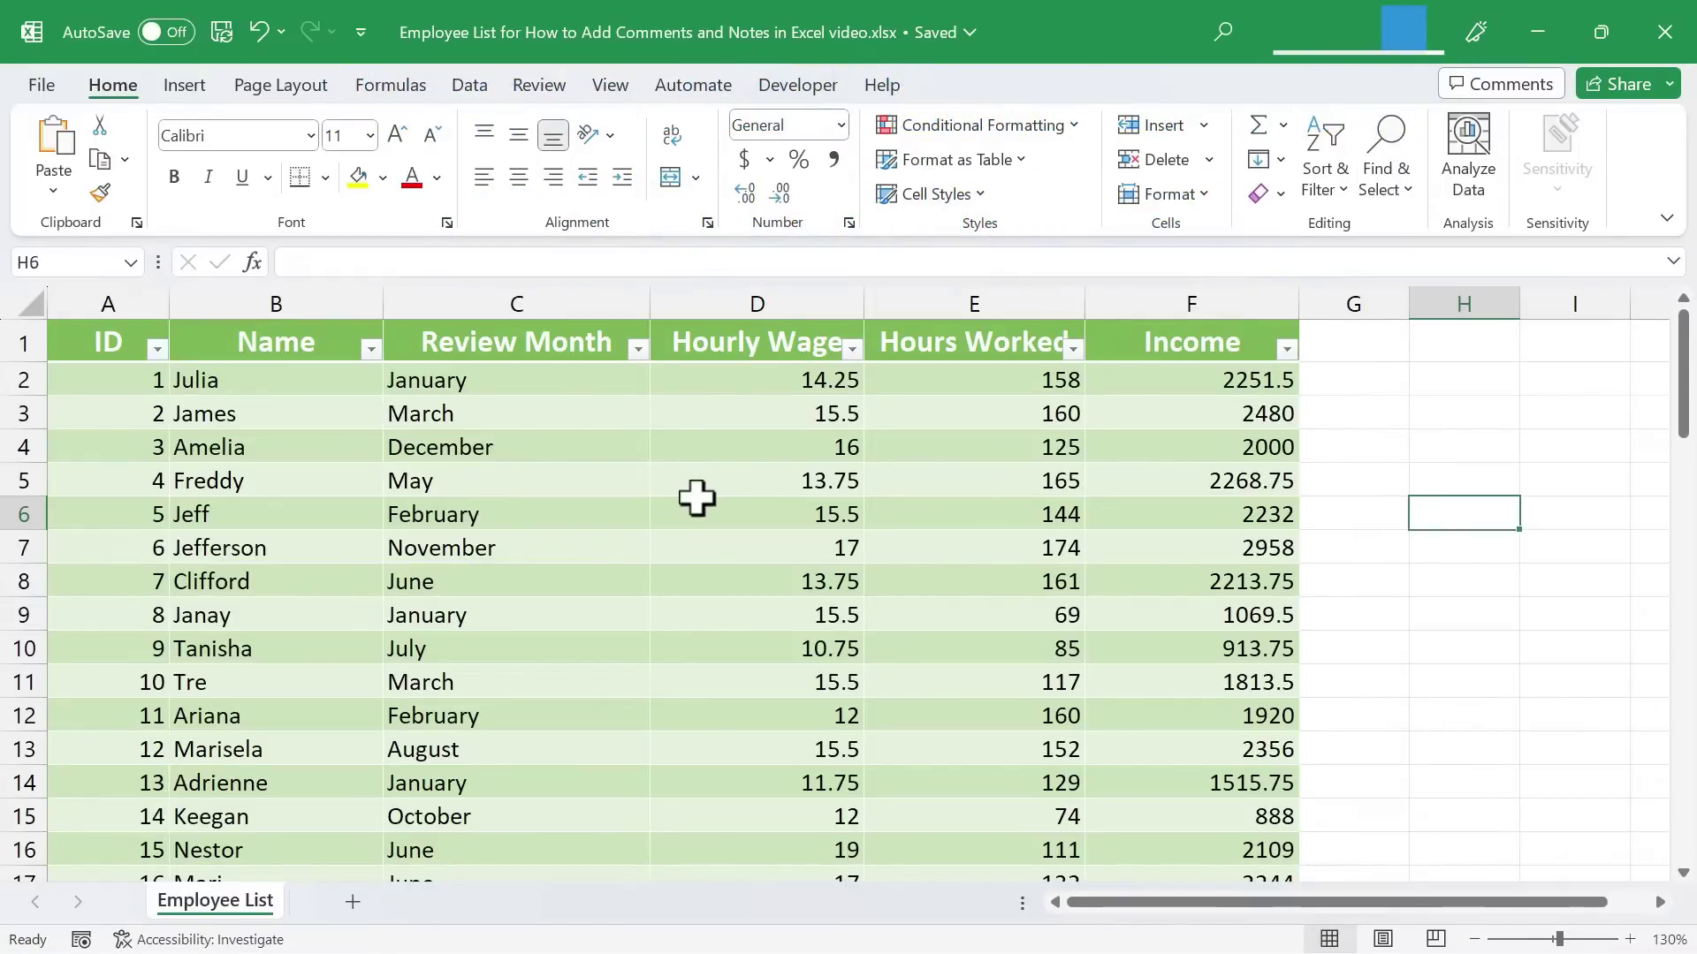
scroll(693, 497, "down", 1)
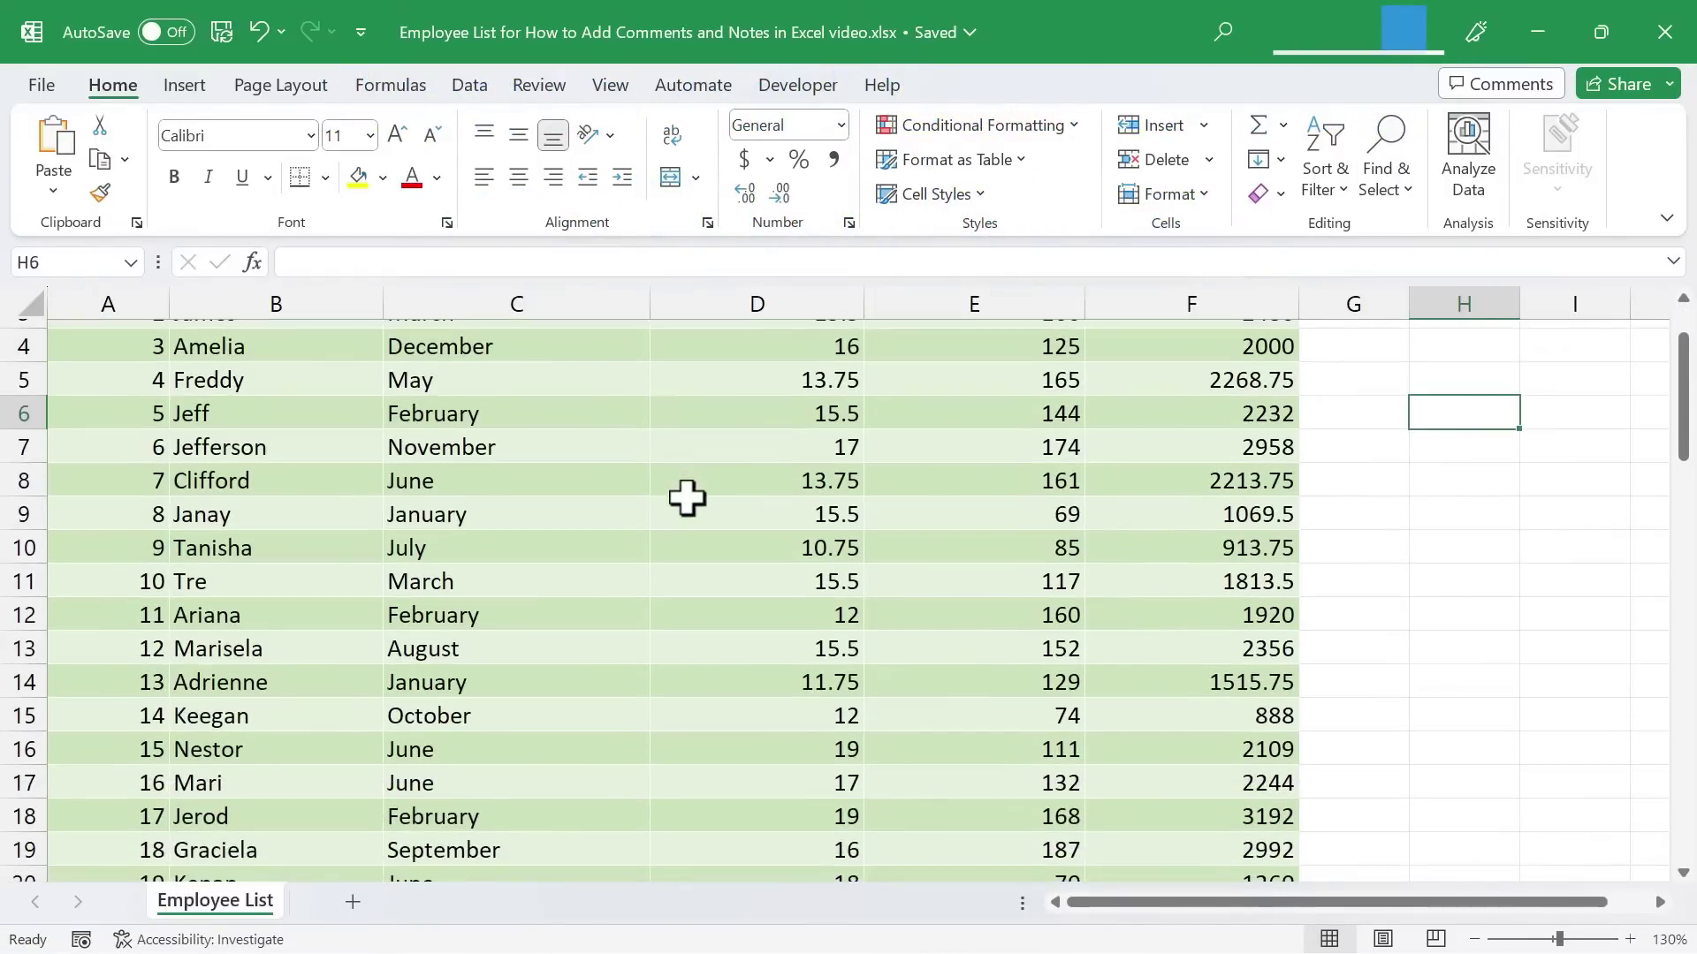
scroll(684, 496, "up", 1)
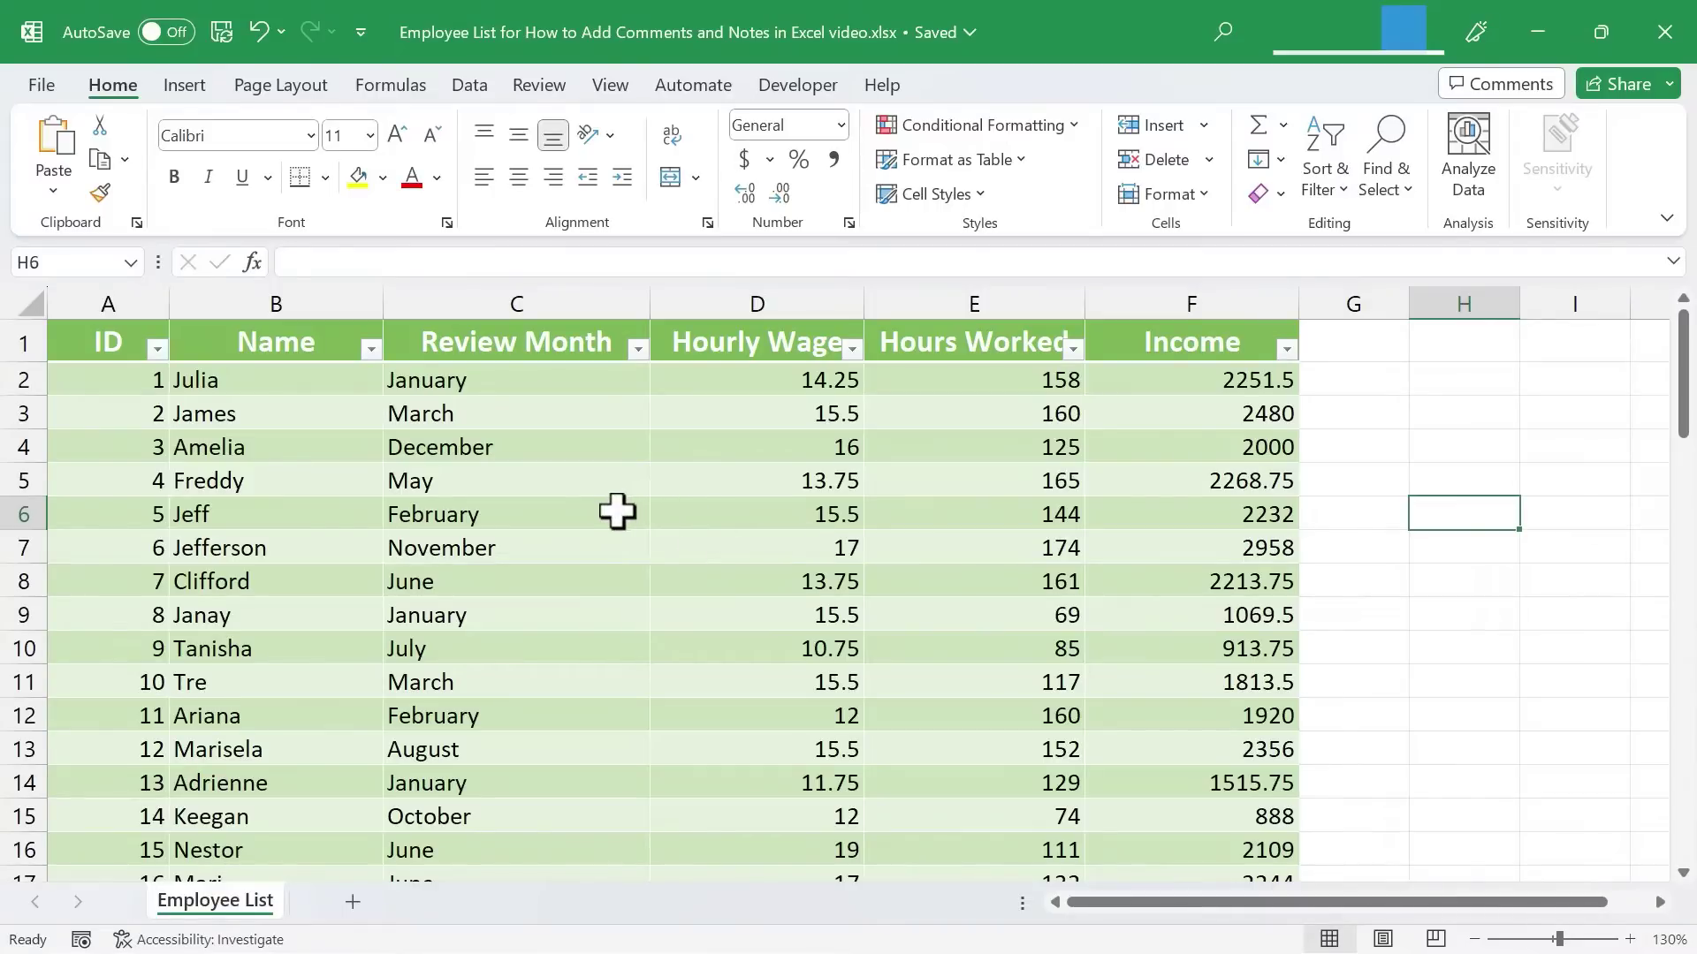
scroll(584, 501, "down", 3)
scroll(584, 501, "up", 3)
Step: Select Janay's 69 hours worked cell after browsing the review month and name cells
left_click(530, 546)
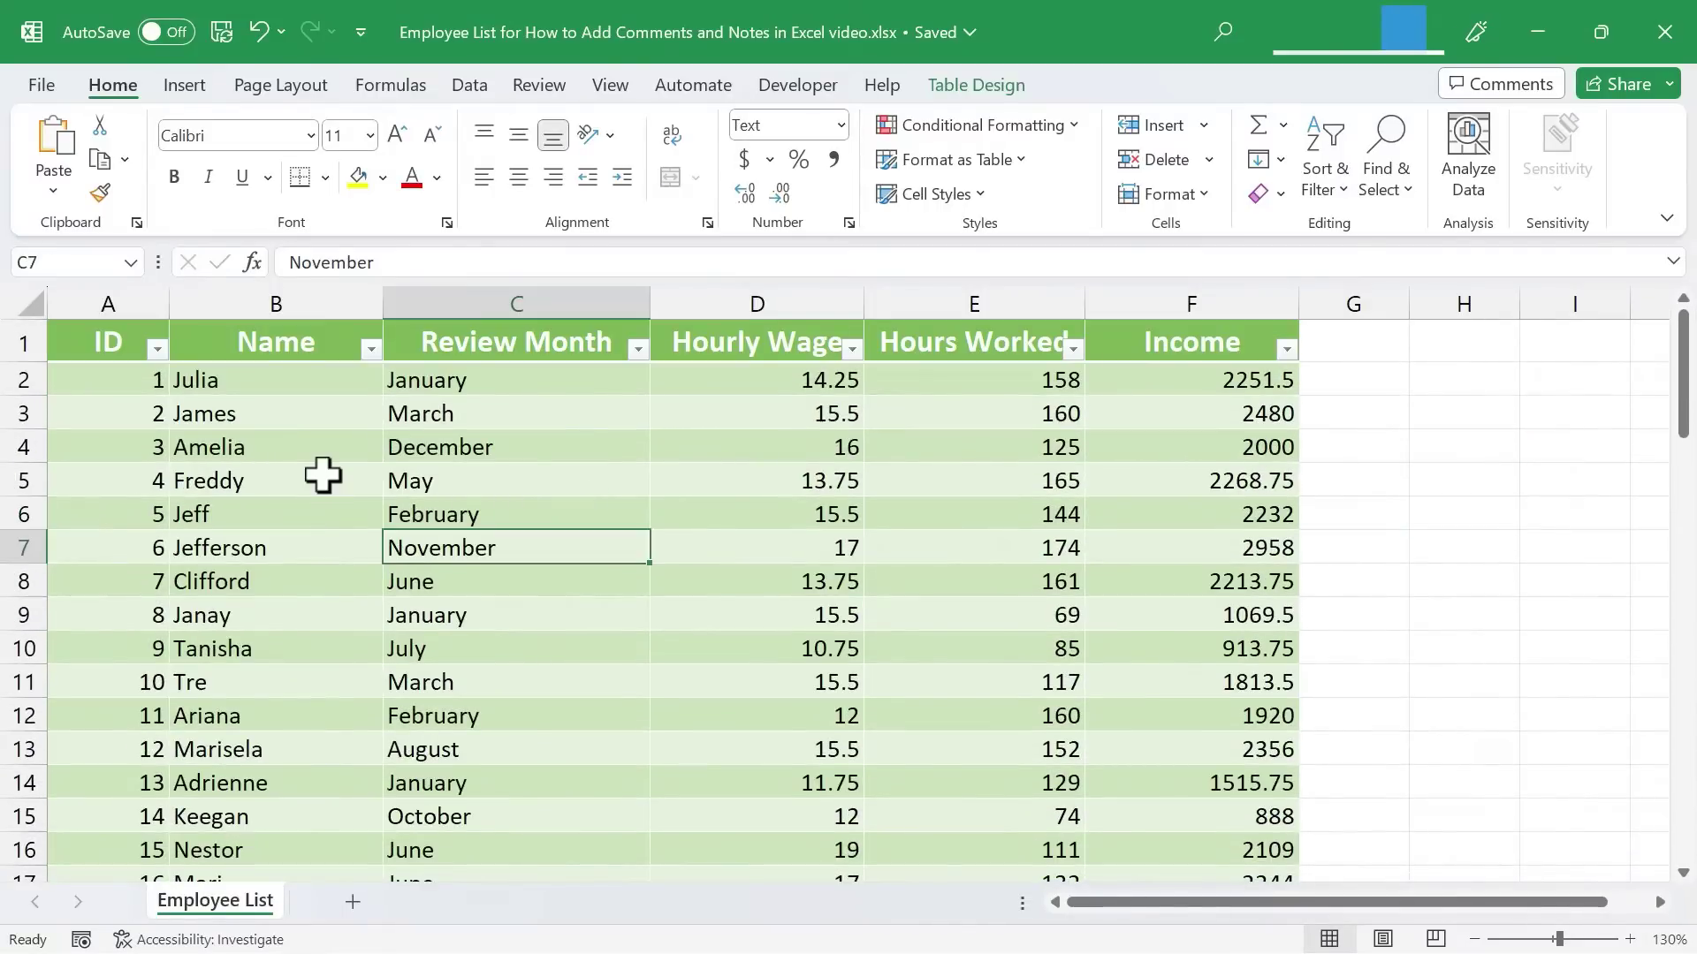
left_click(320, 472)
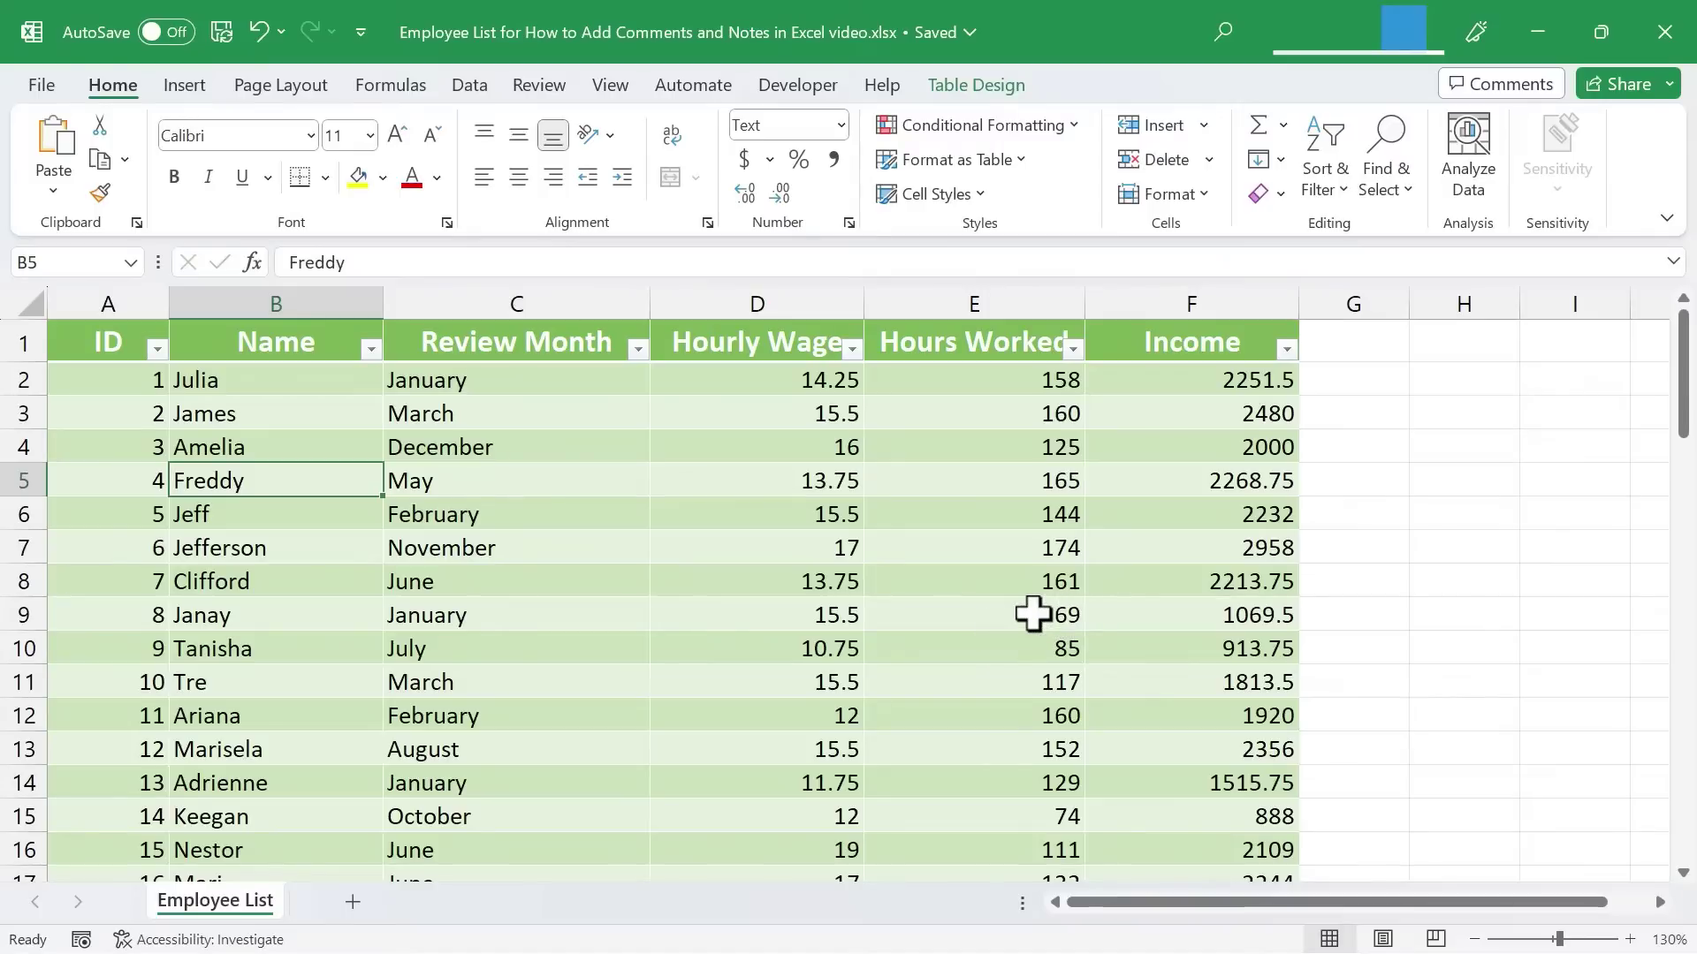
left_click(1033, 612)
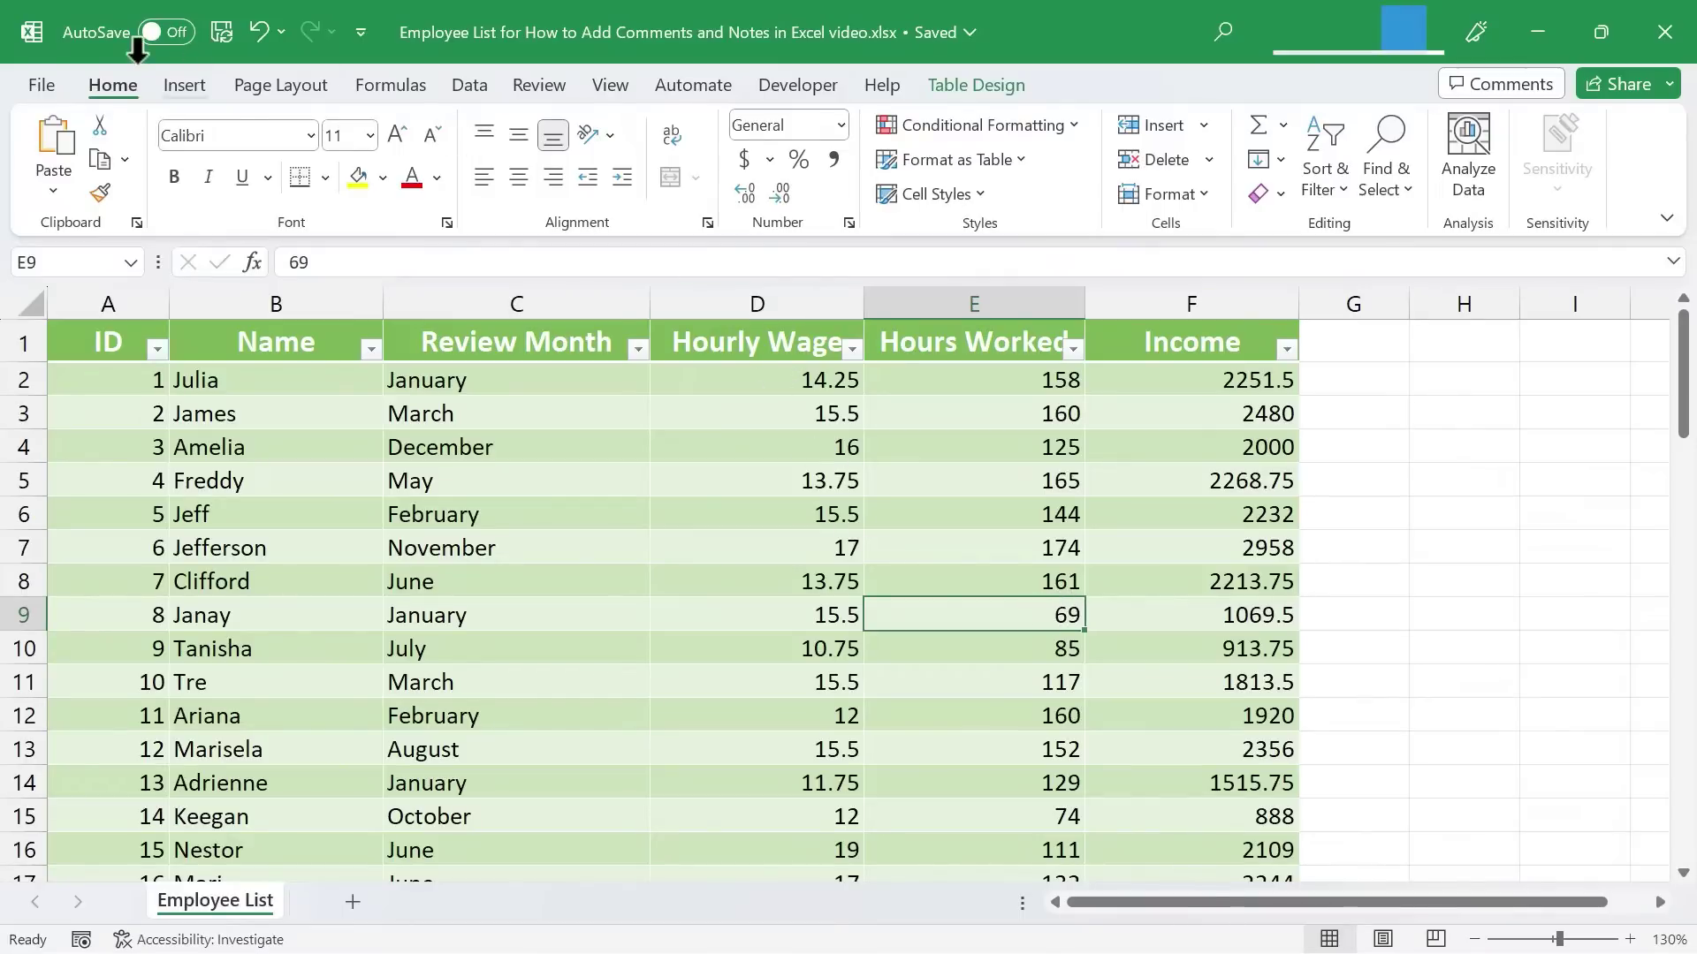
Step: Post a new comment on the cell asking whether Janay is sick and why her hours are so low
left_click(177, 84)
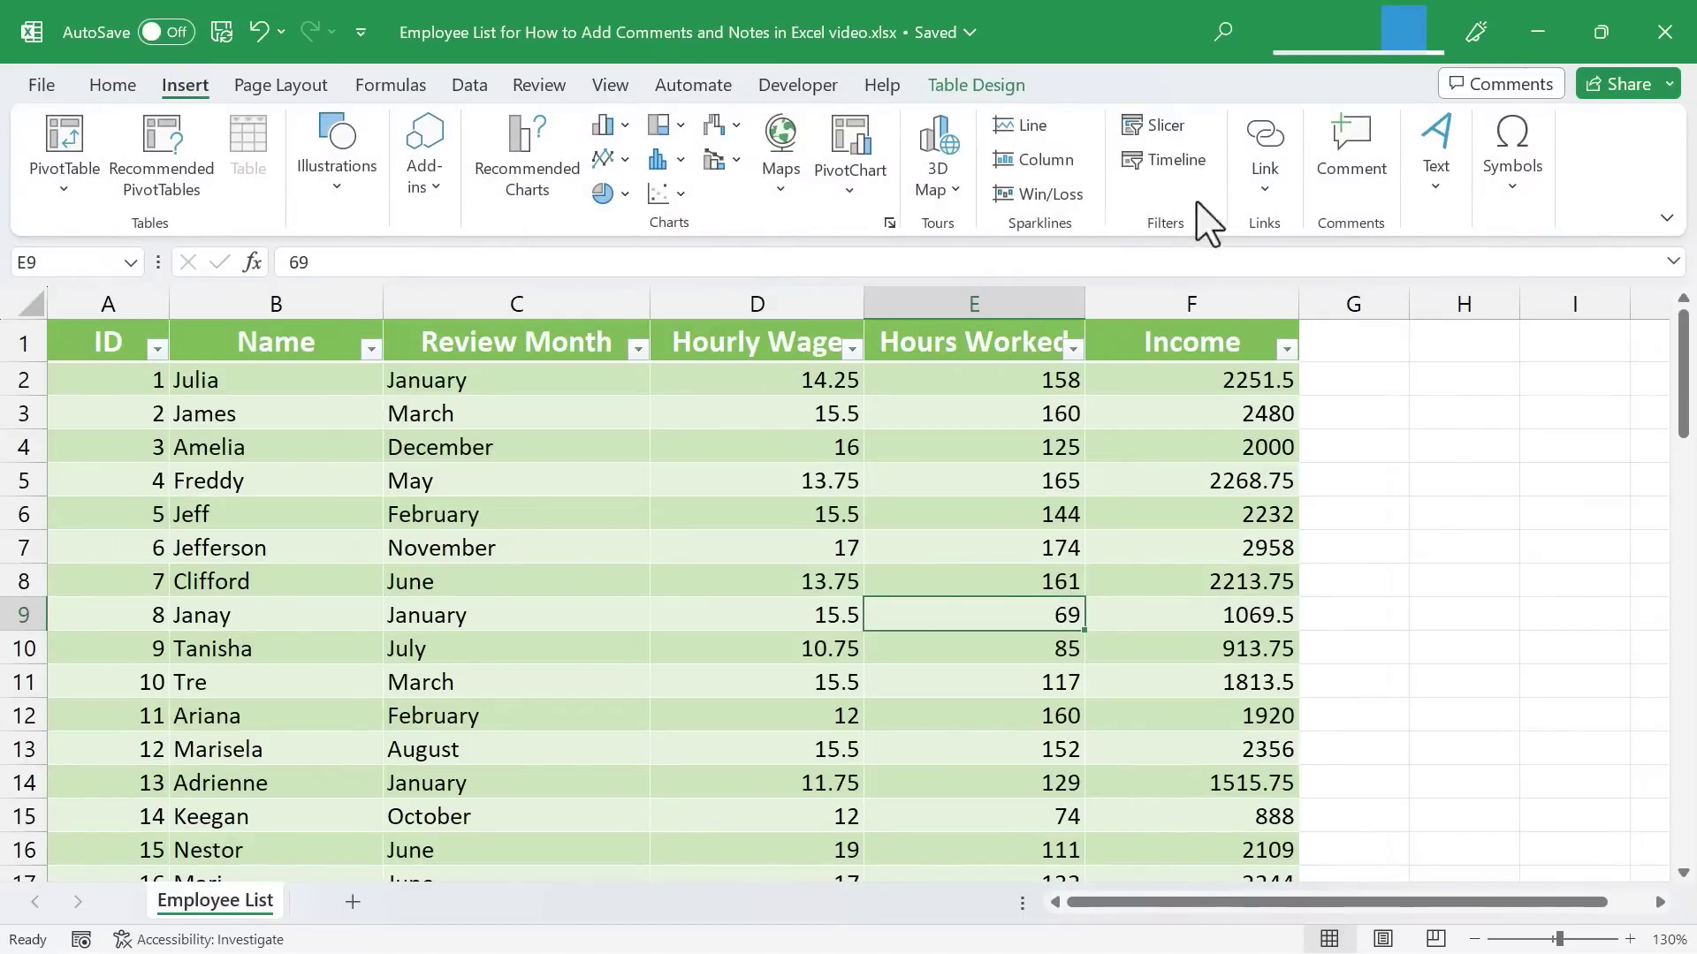
left_click(1338, 166)
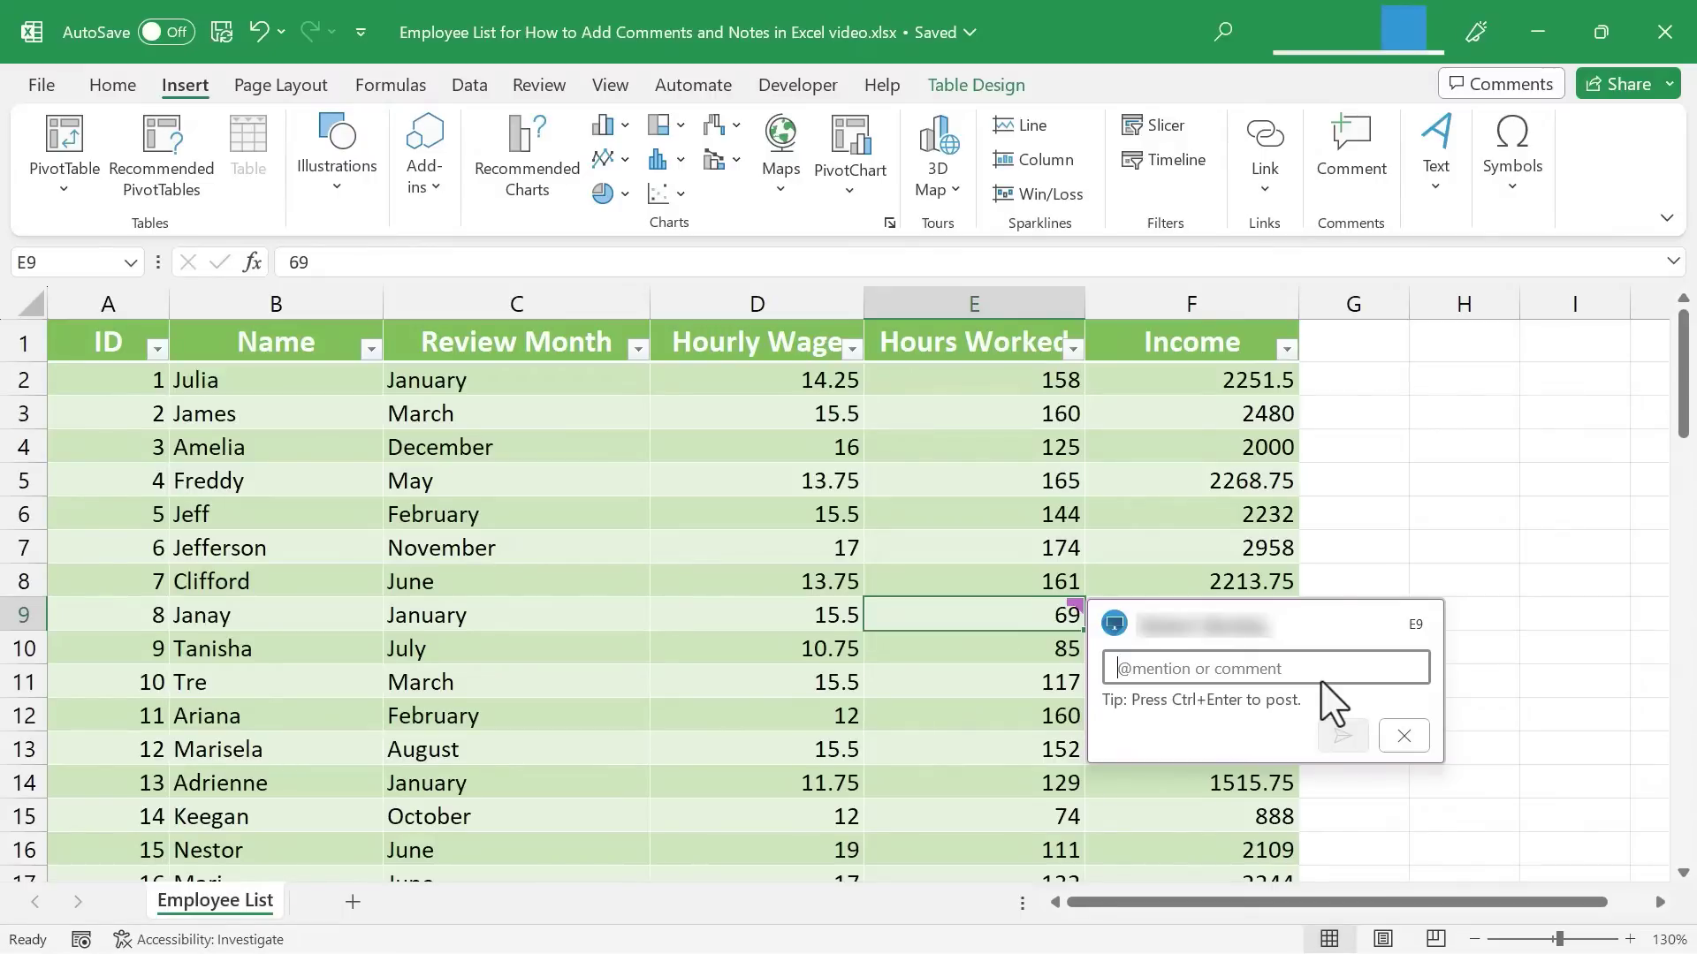
type("Is Janay sick? Why are her hours so")
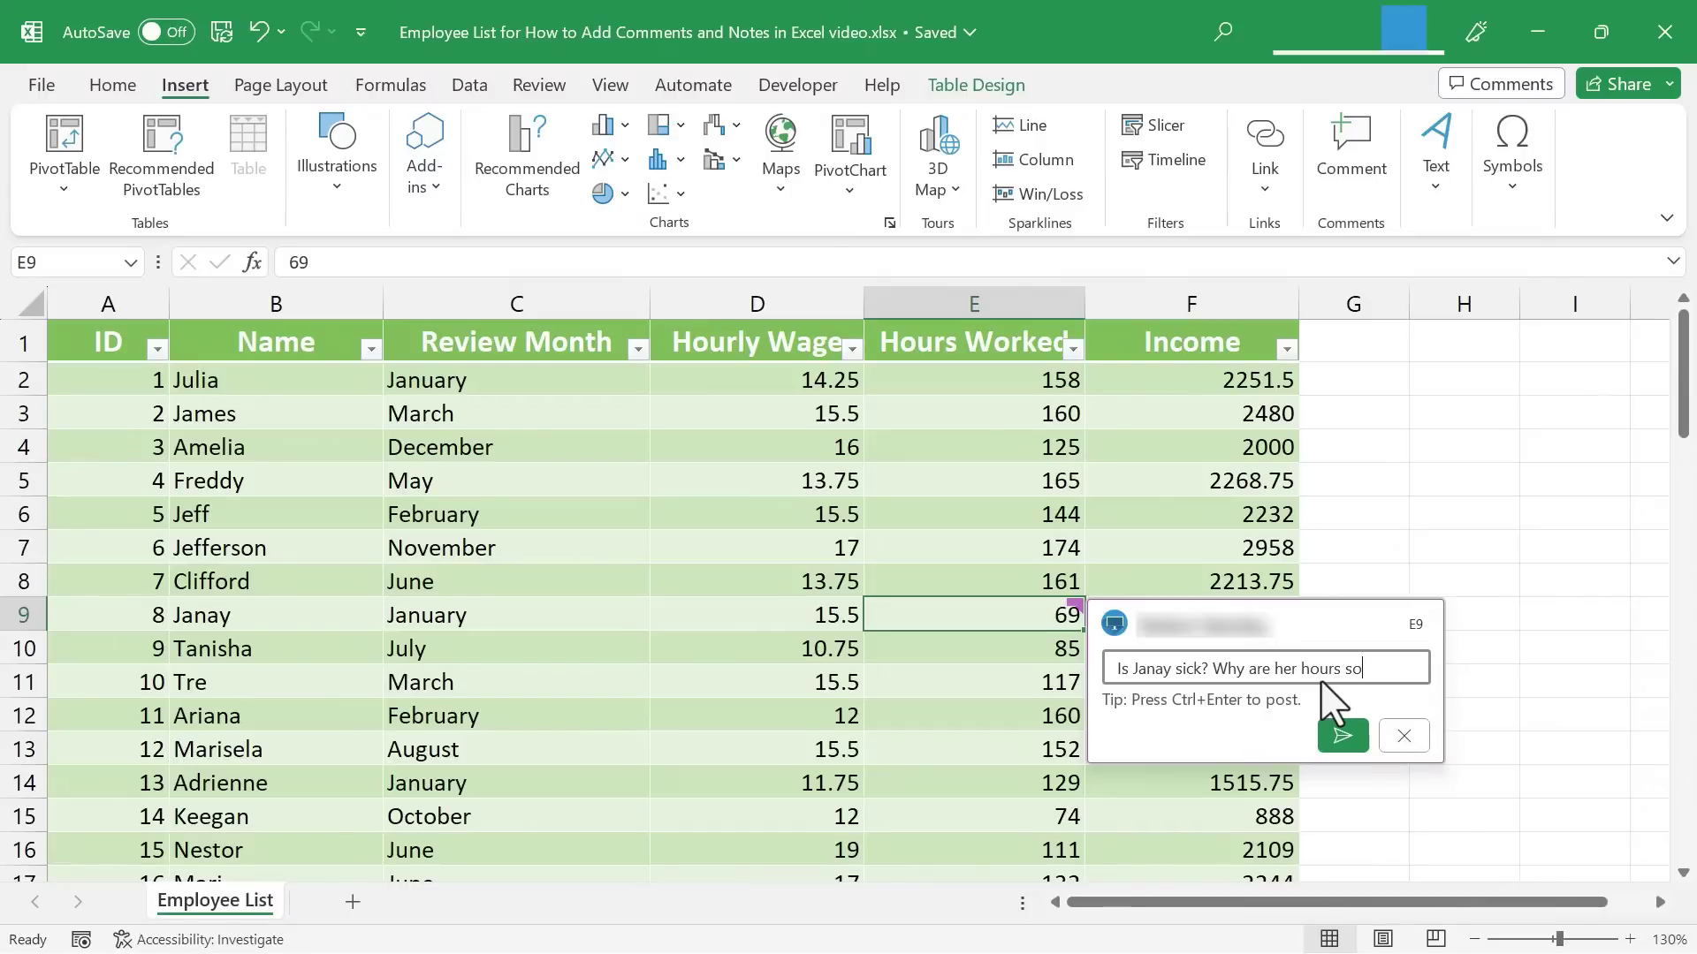
type(" low?")
left_click(1343, 737)
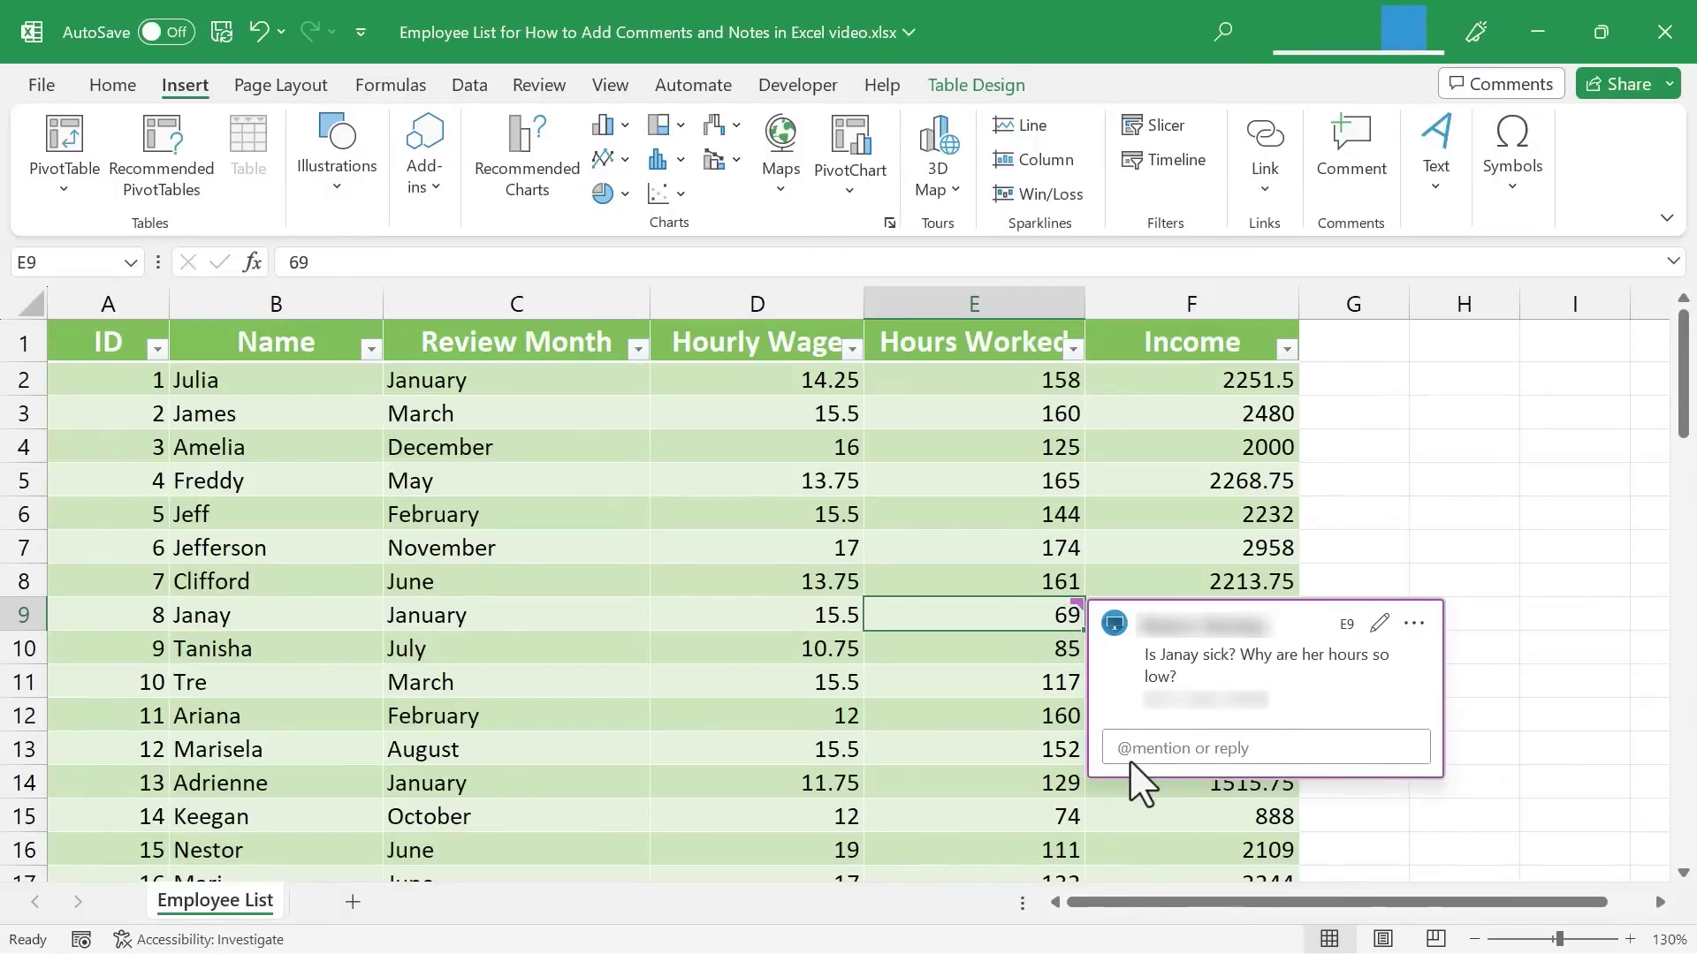
left_click(1202, 748)
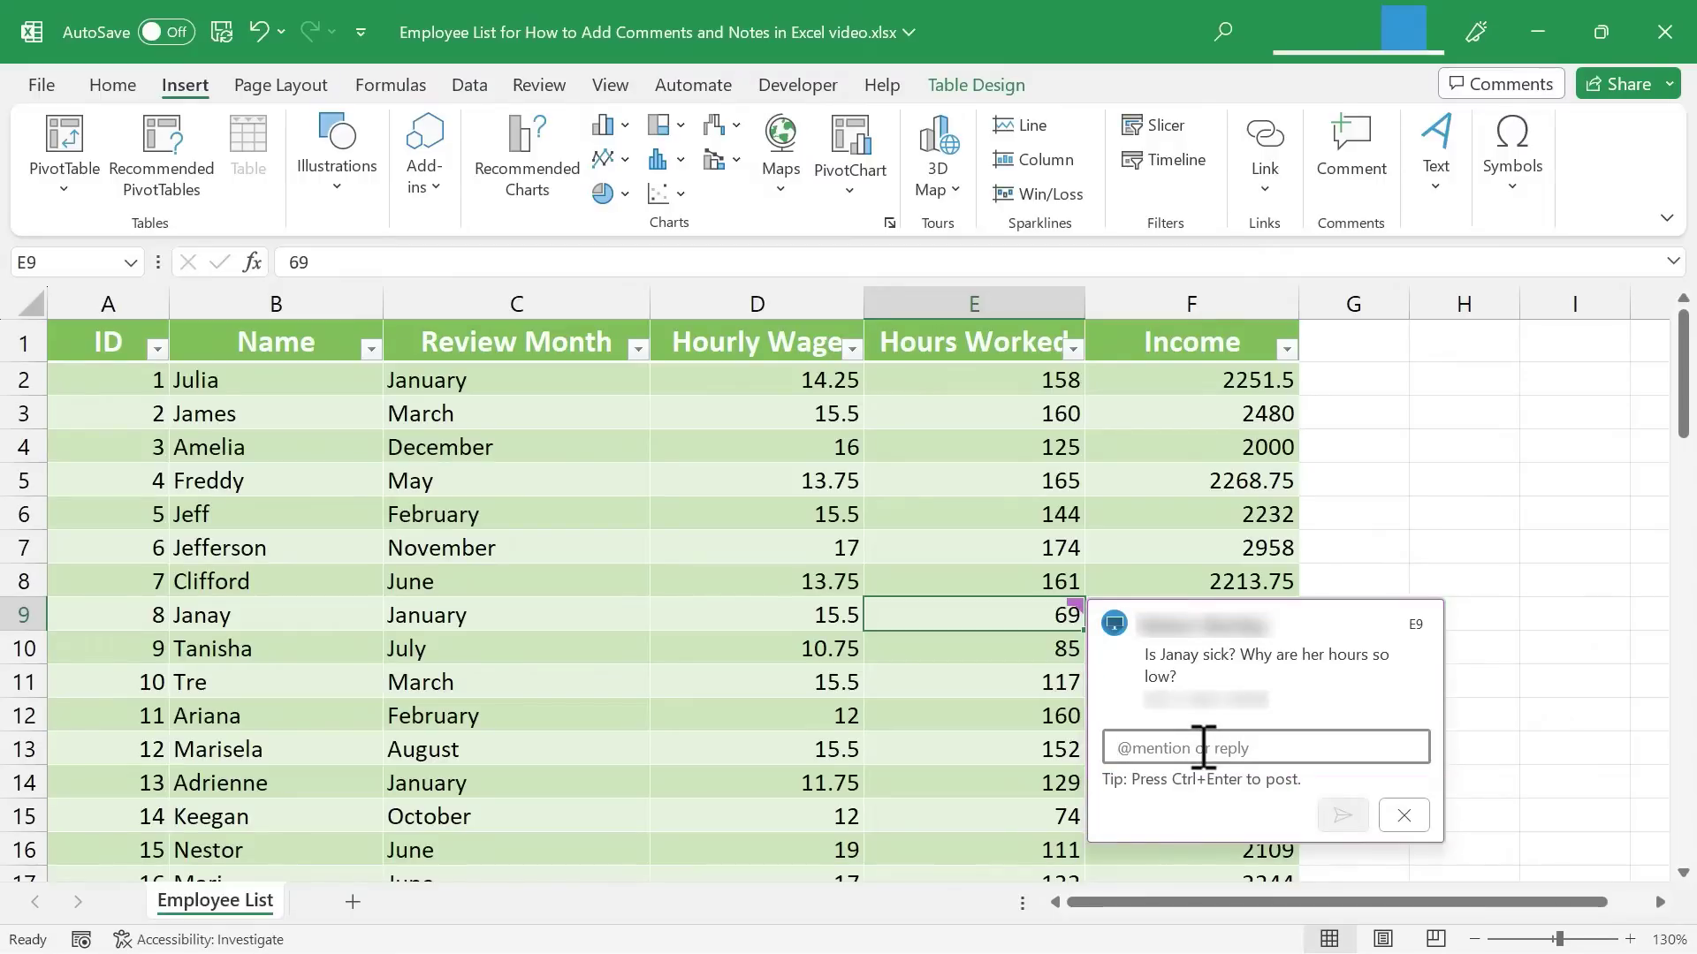
type("@lajks;dfkas")
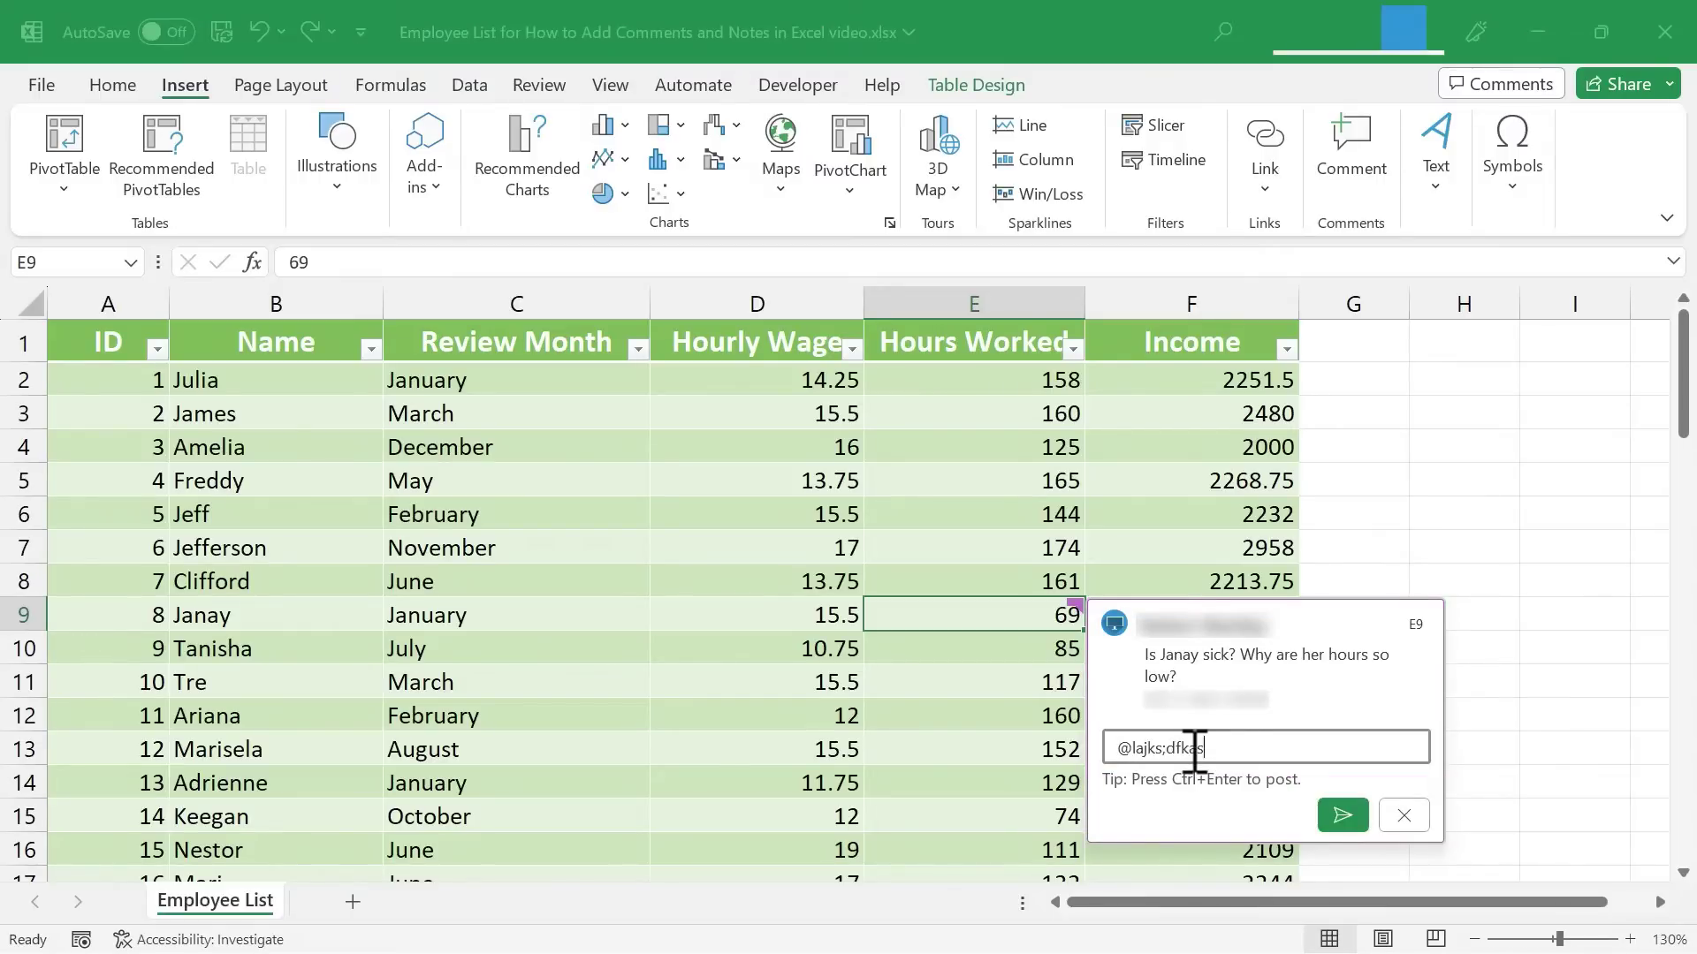
type("d")
type("Possibly")
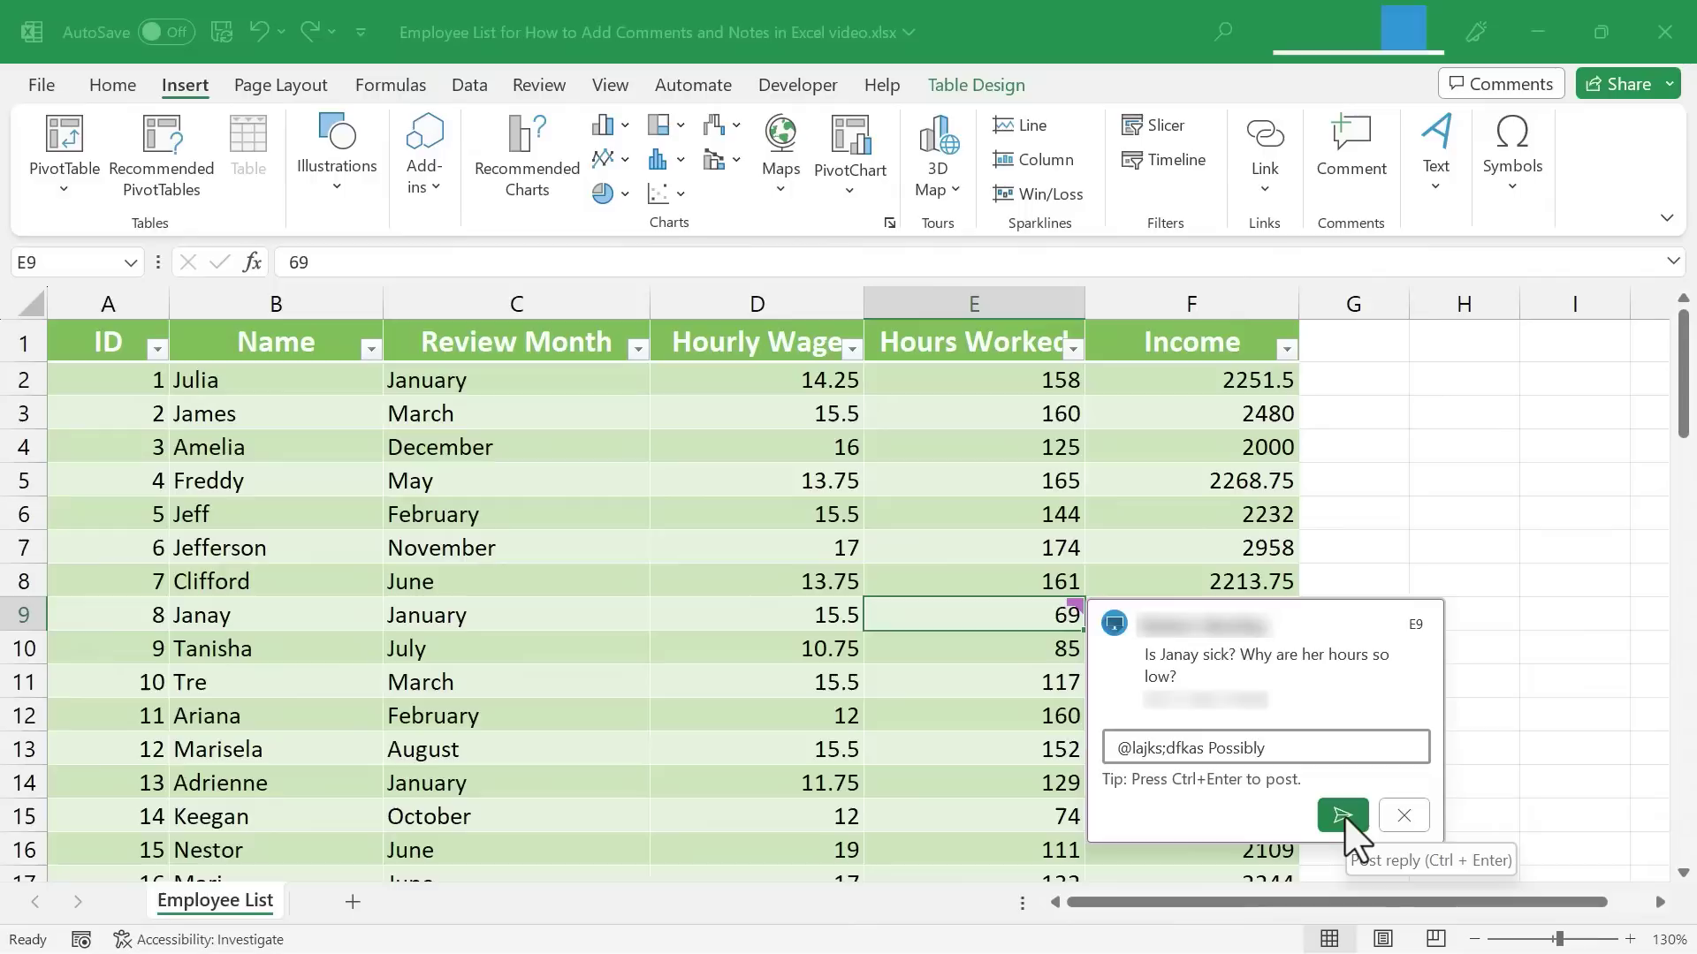
left_click(1343, 817)
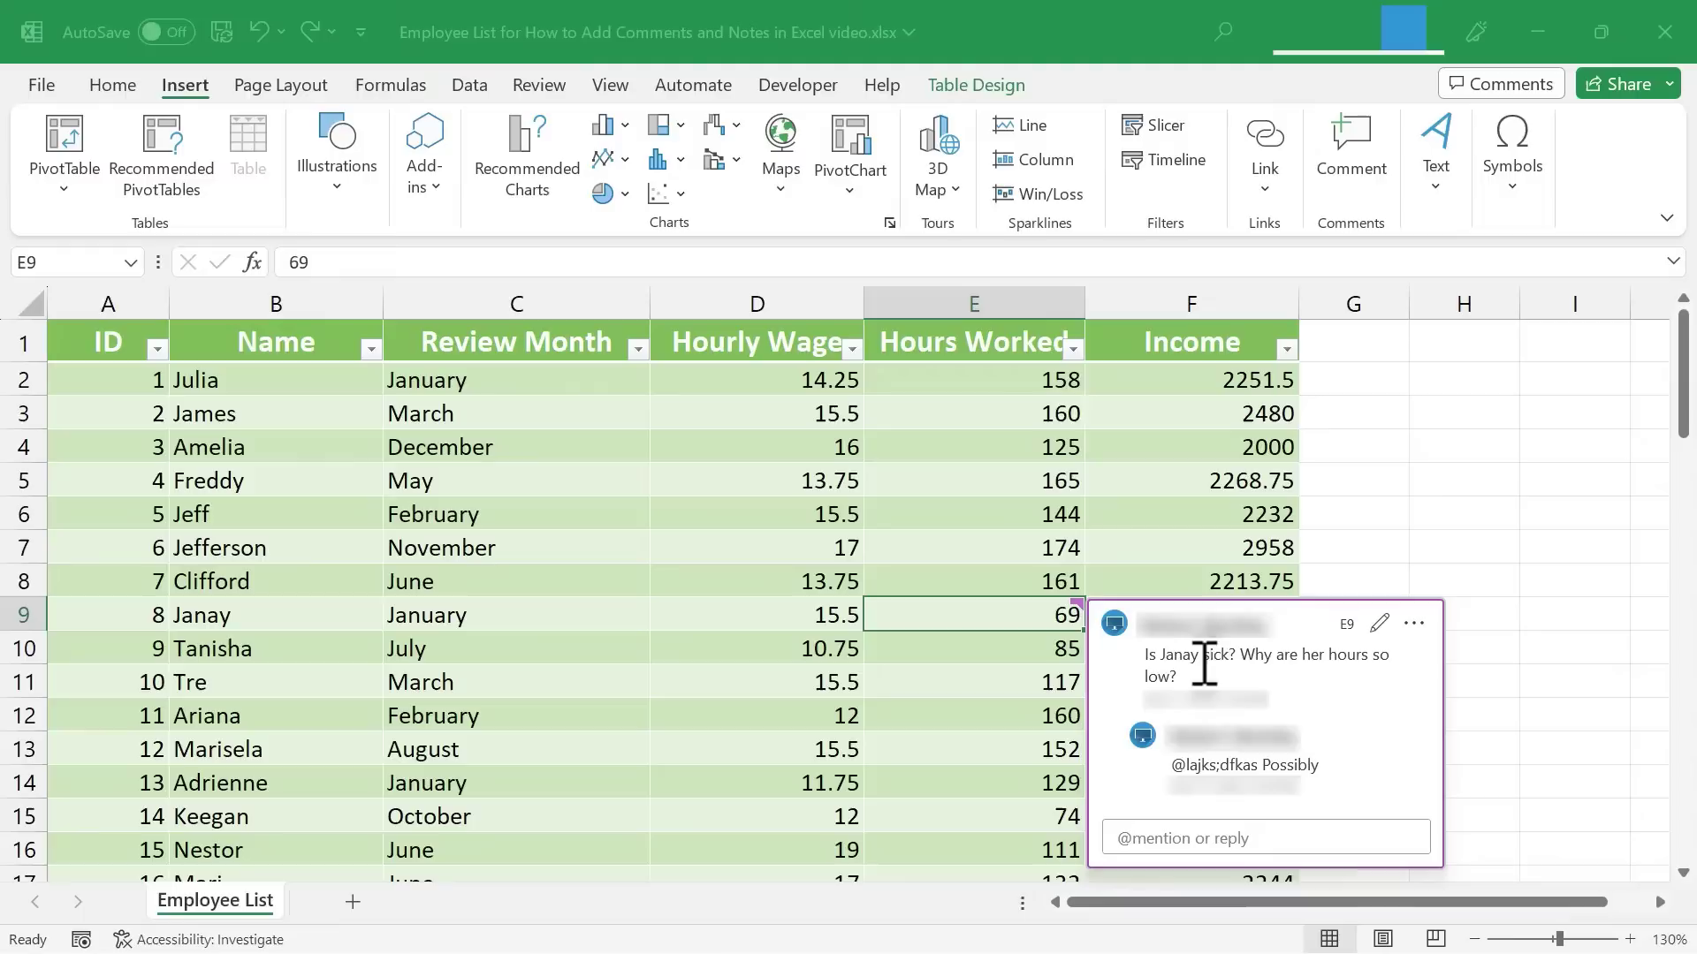
mouse_move(1246, 763)
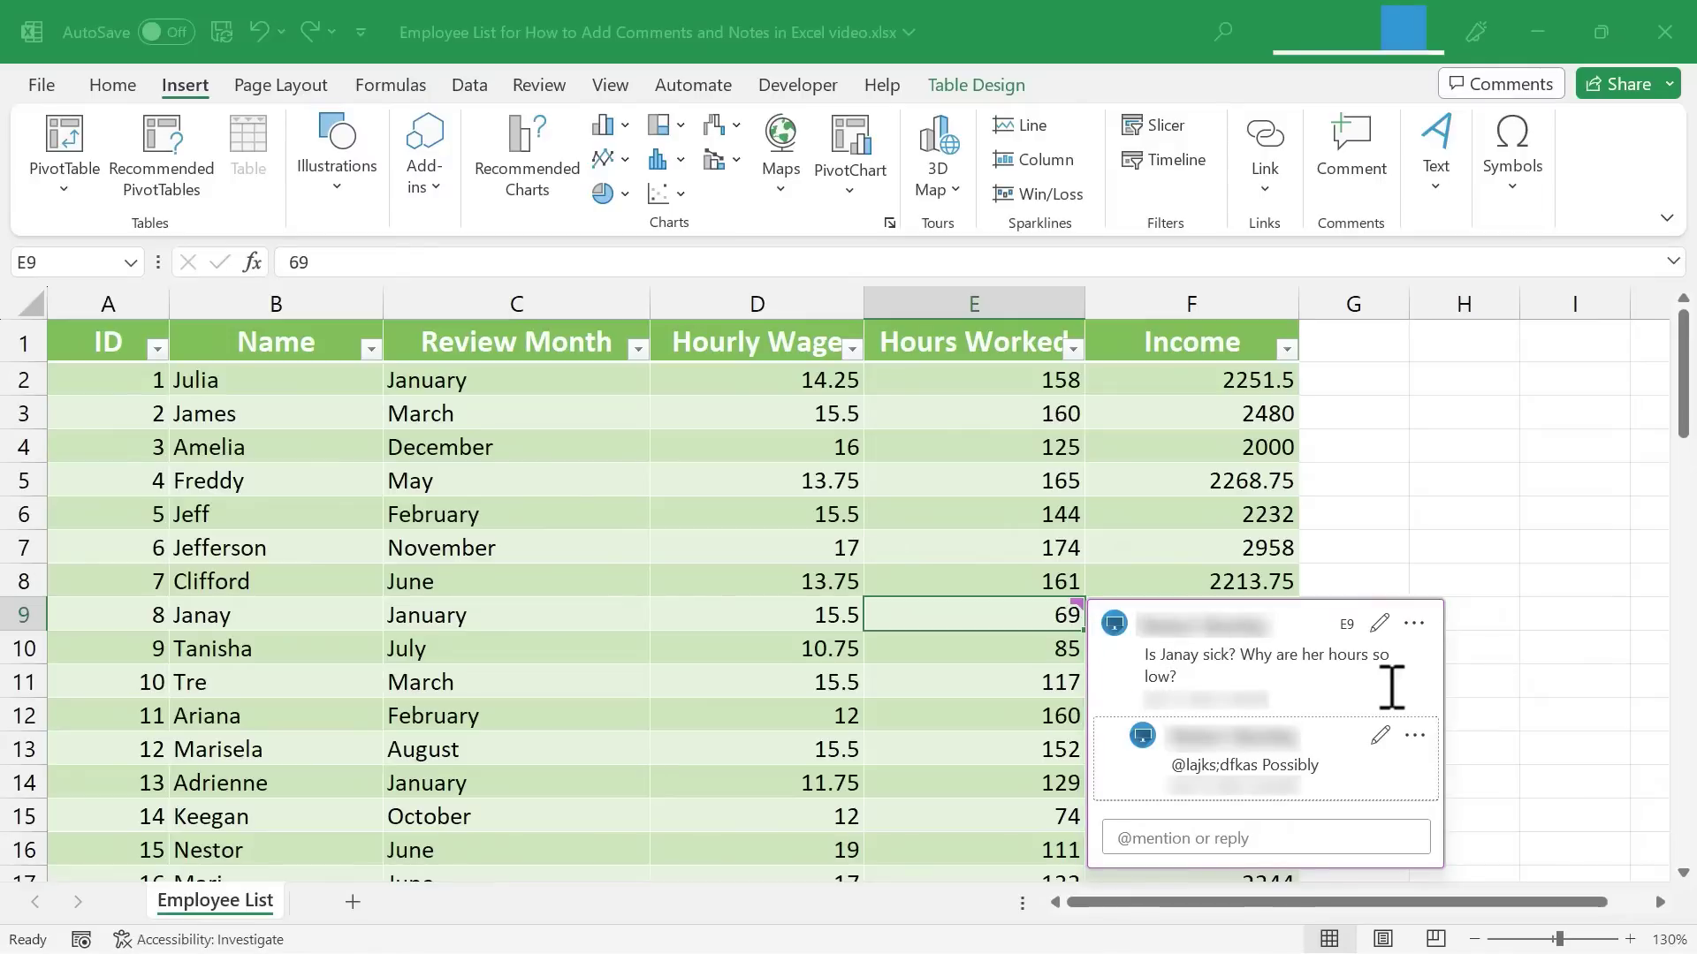
Step: Resolve the comment thread on Janay's hours and reveal its hidden reply
left_click(1413, 623)
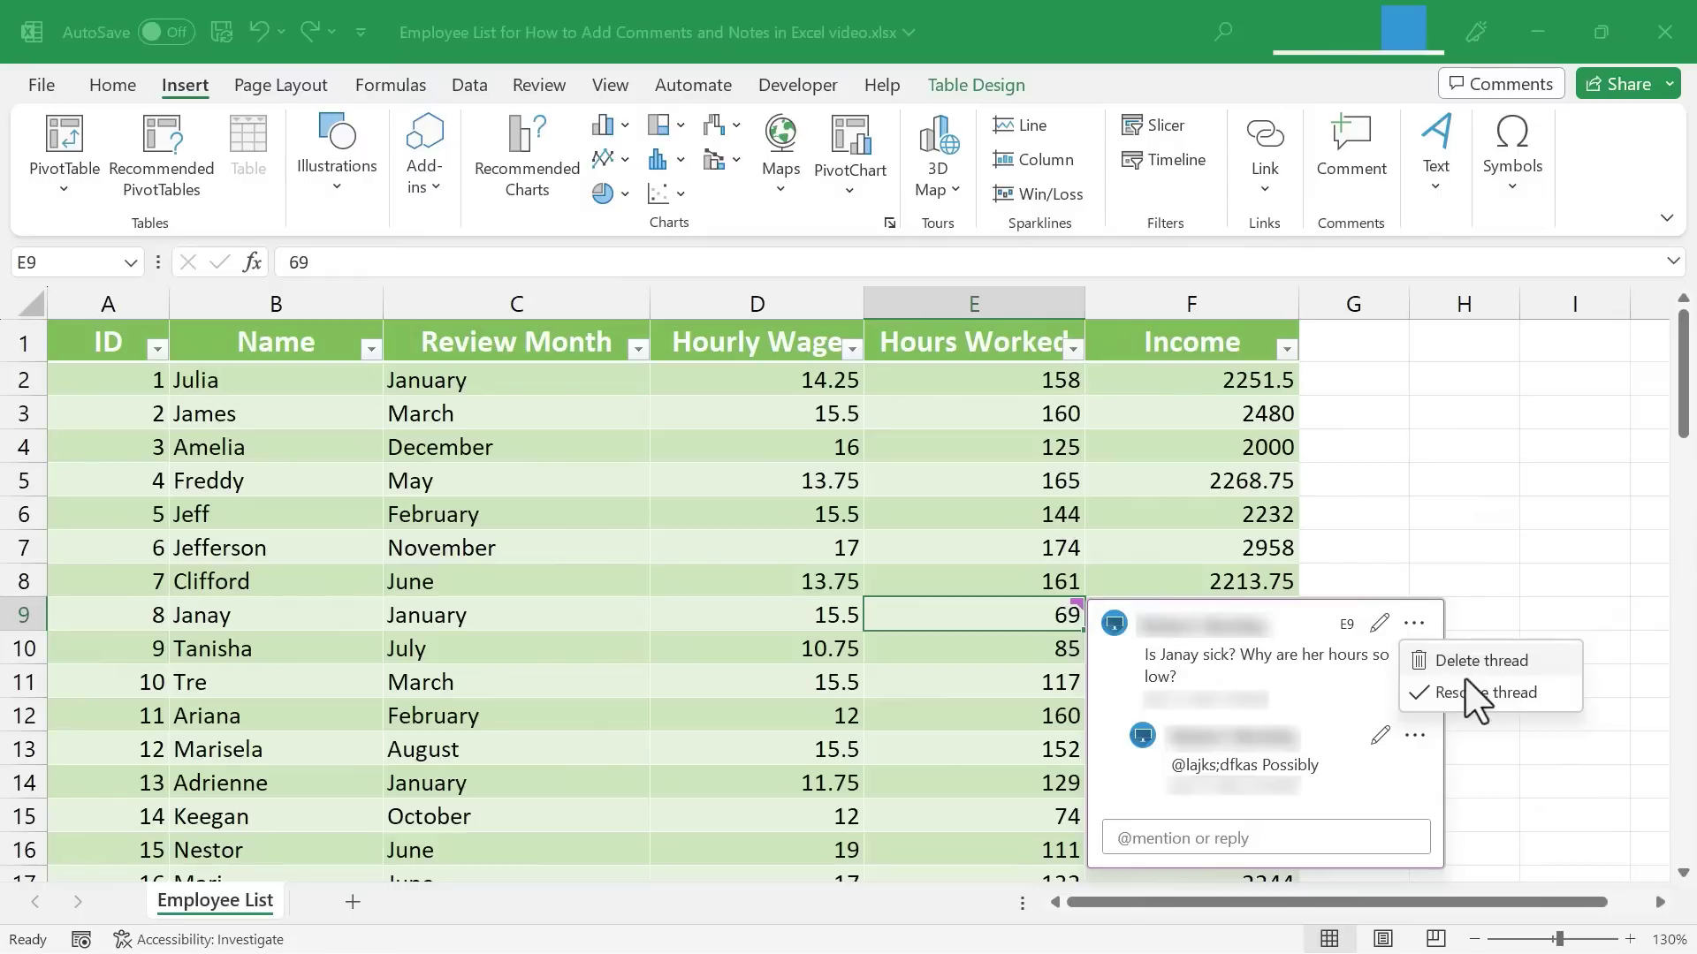
left_click(1415, 695)
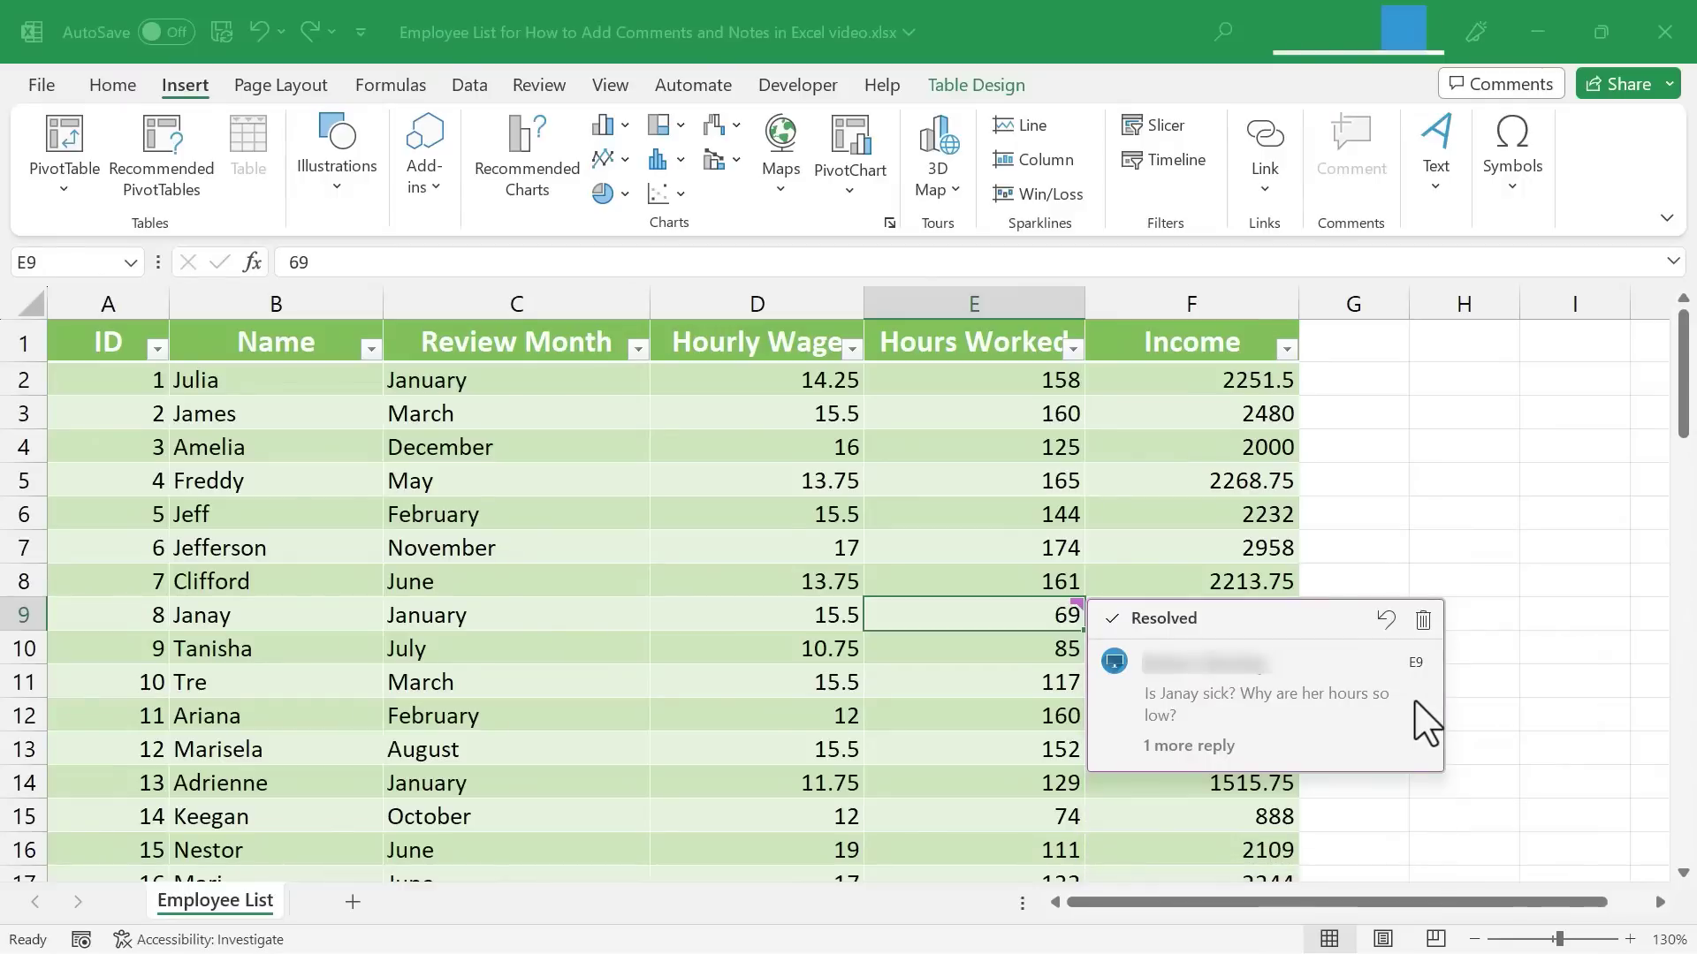
left_click(1218, 747)
Step: Reopen the thread and leave its original question unchanged after starting an edit
left_click(1384, 620)
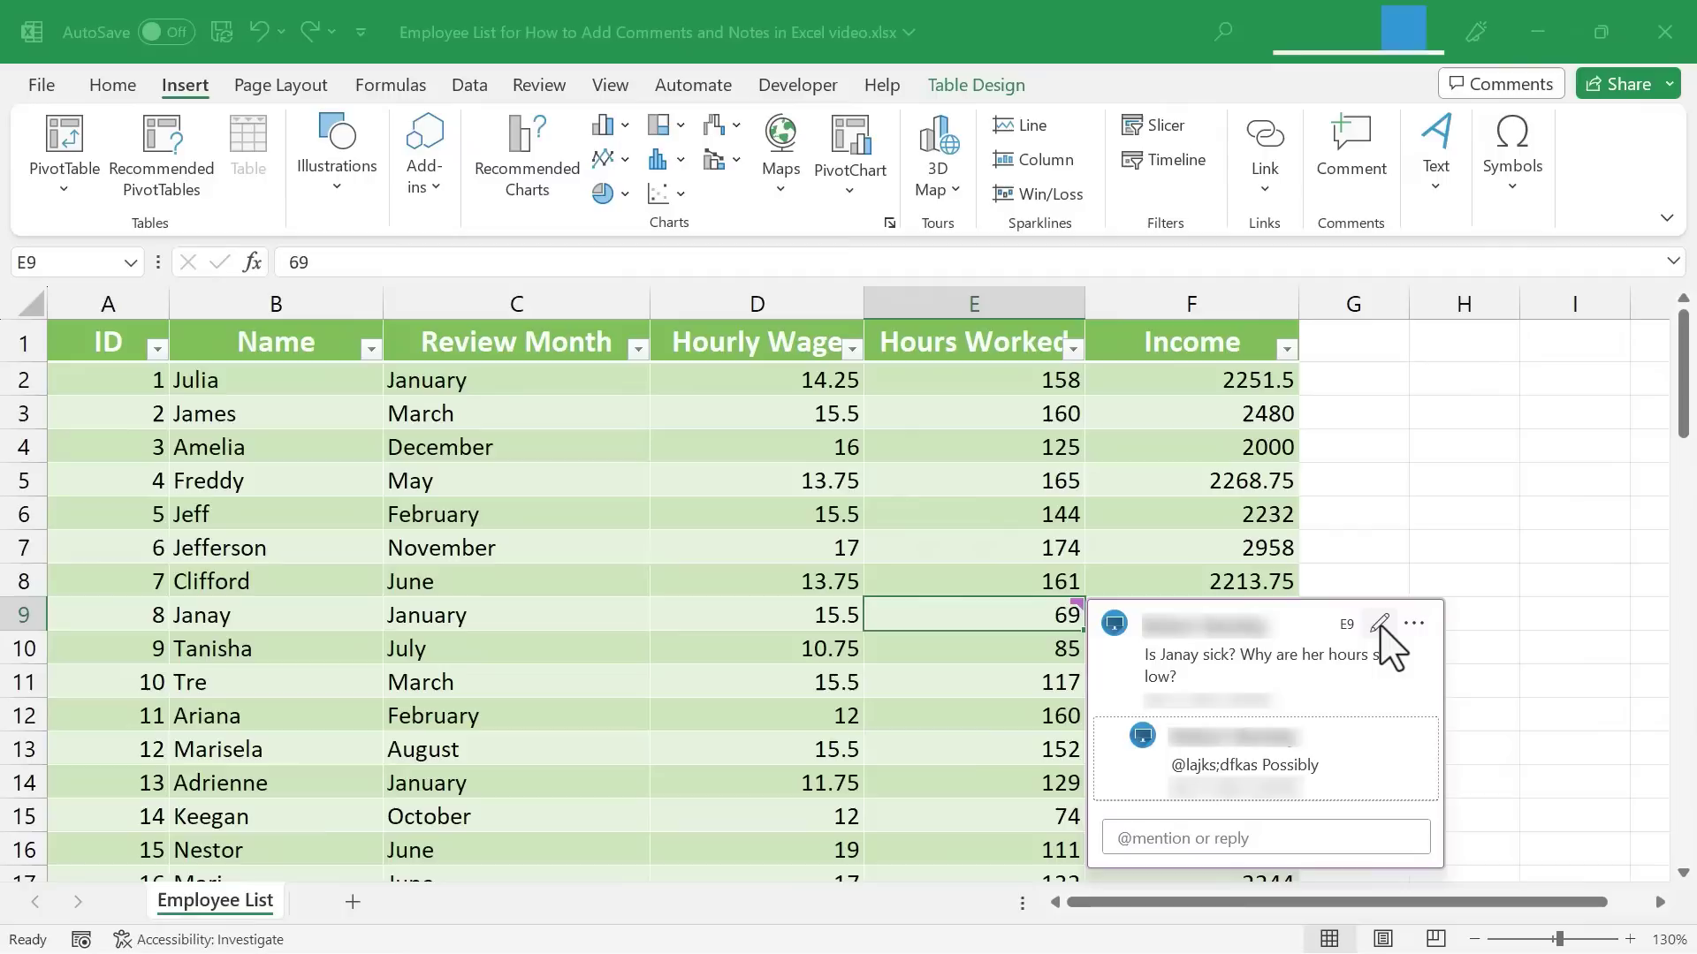
left_click(1379, 625)
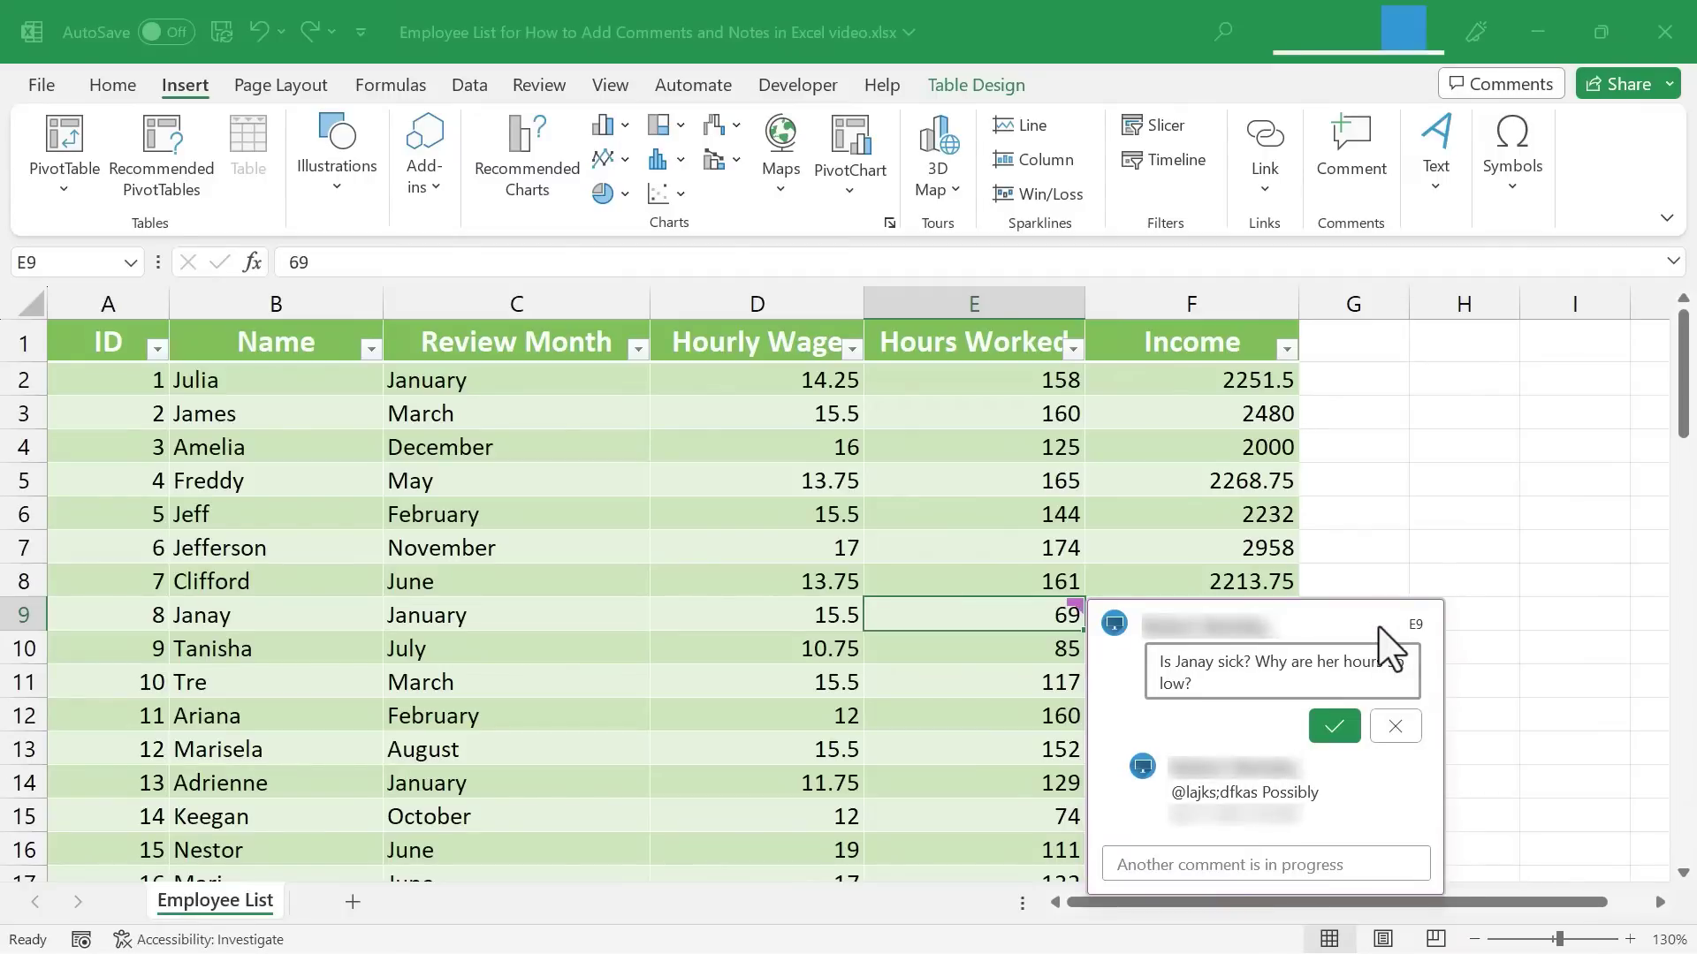
left_click(1393, 729)
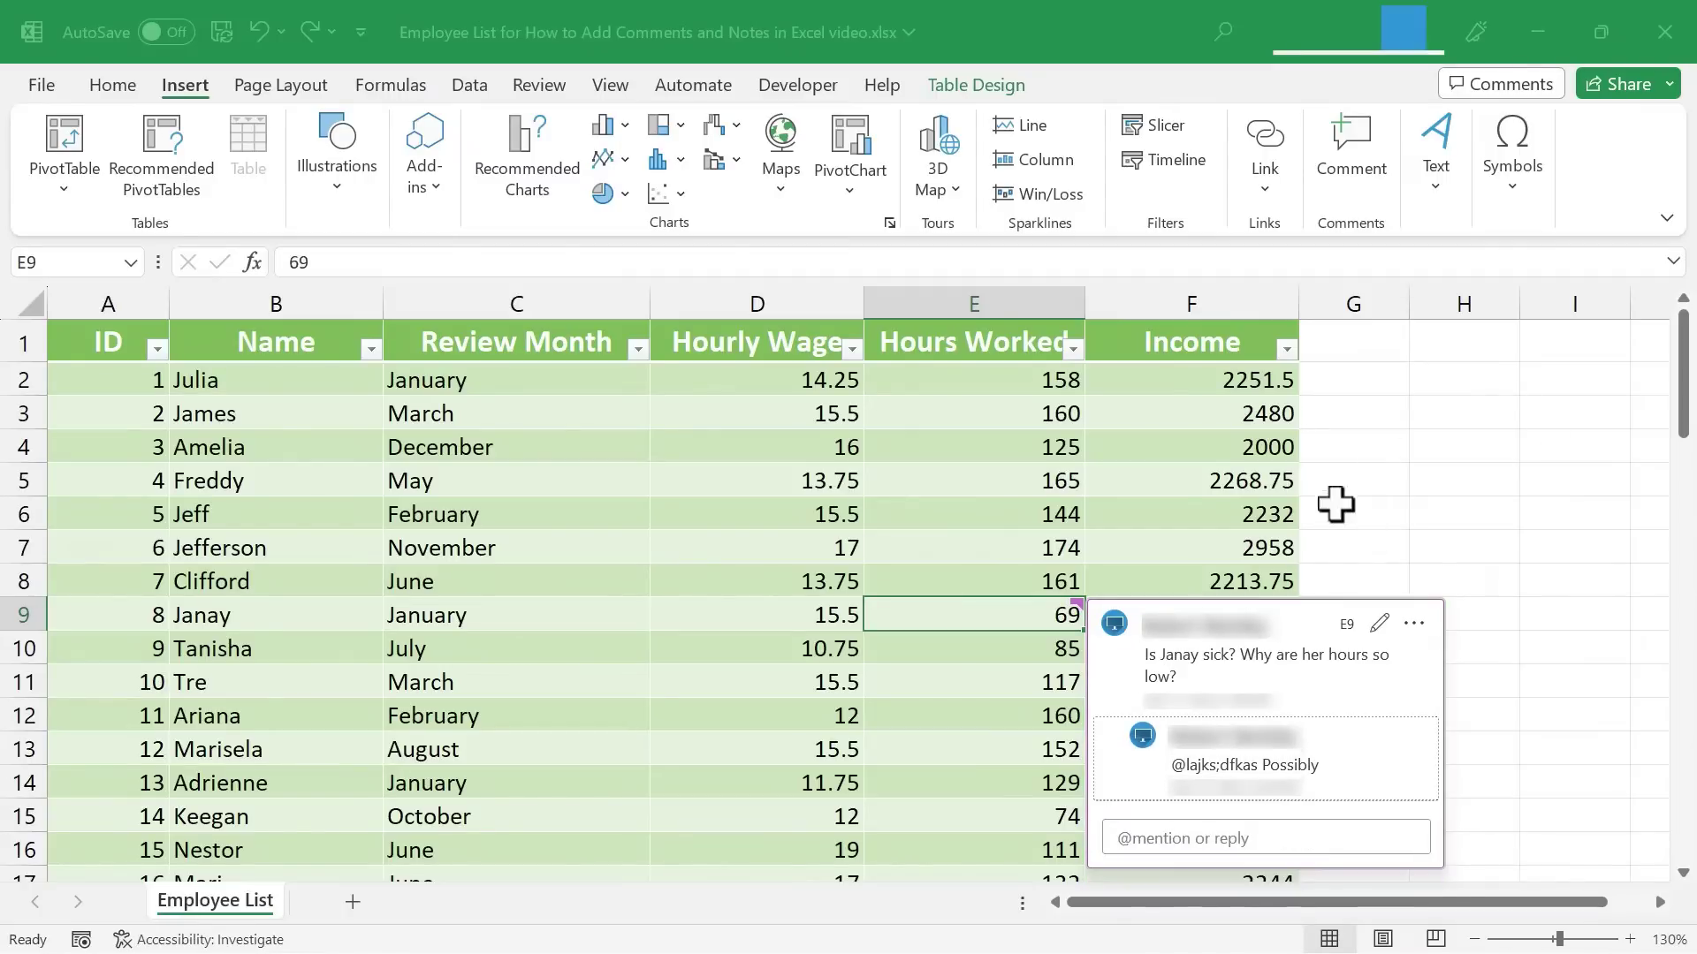
left_click(1442, 438)
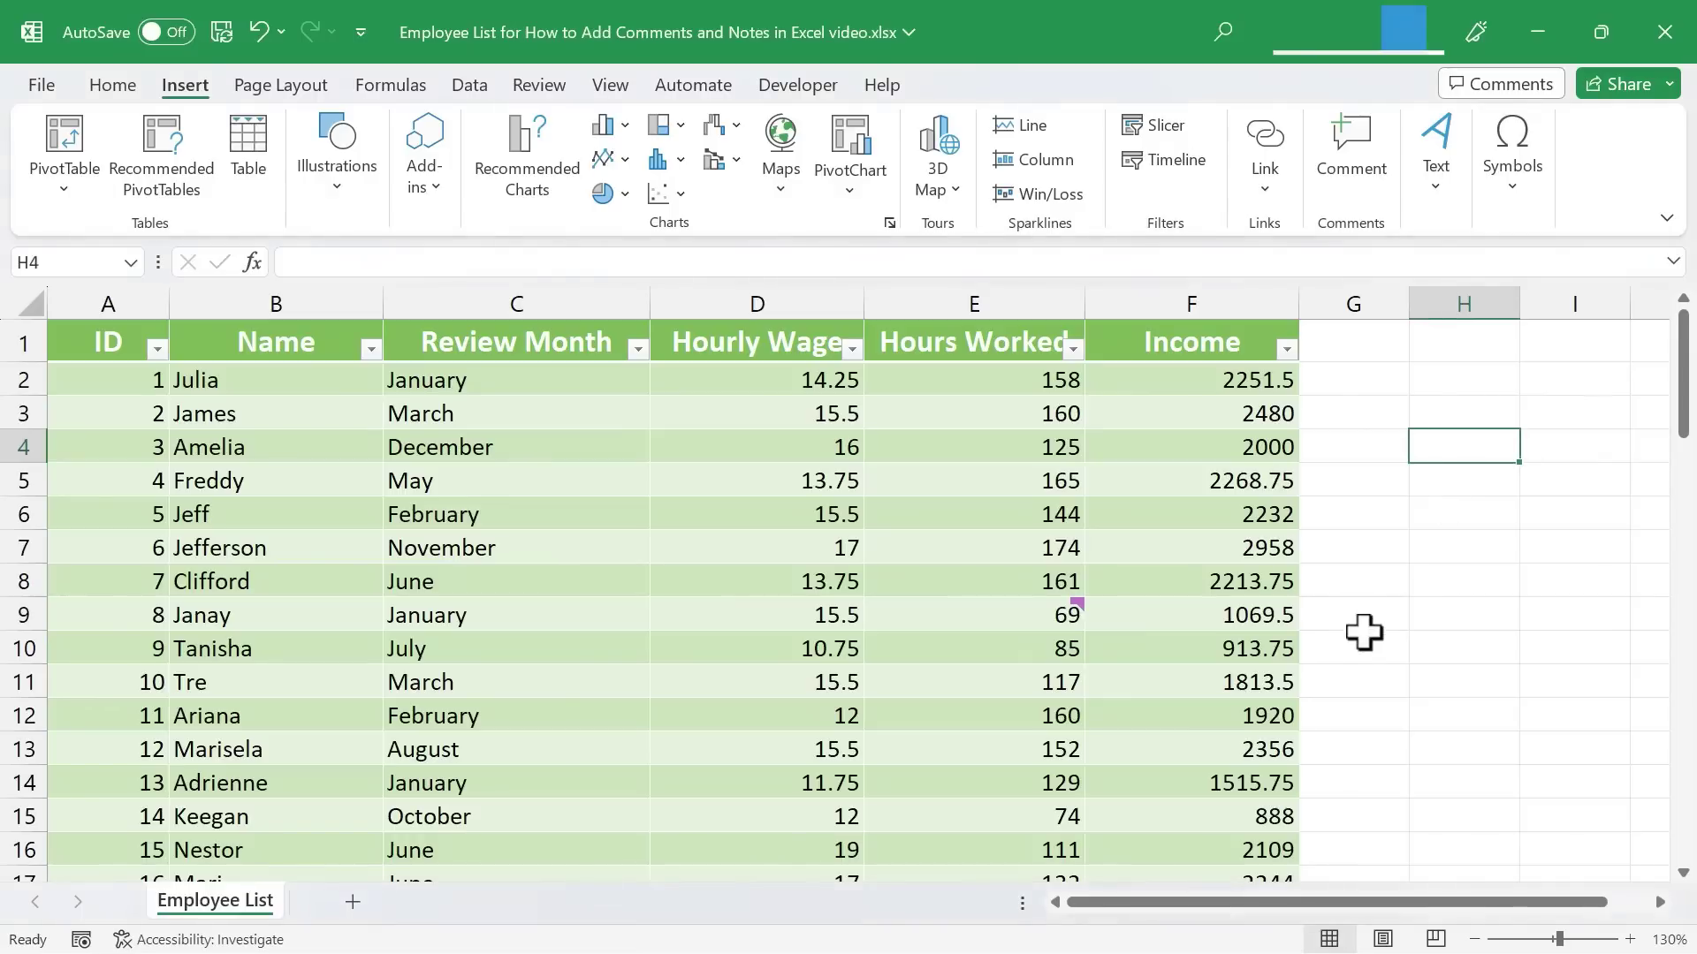
key("Down")
key("Down")
key("Down")
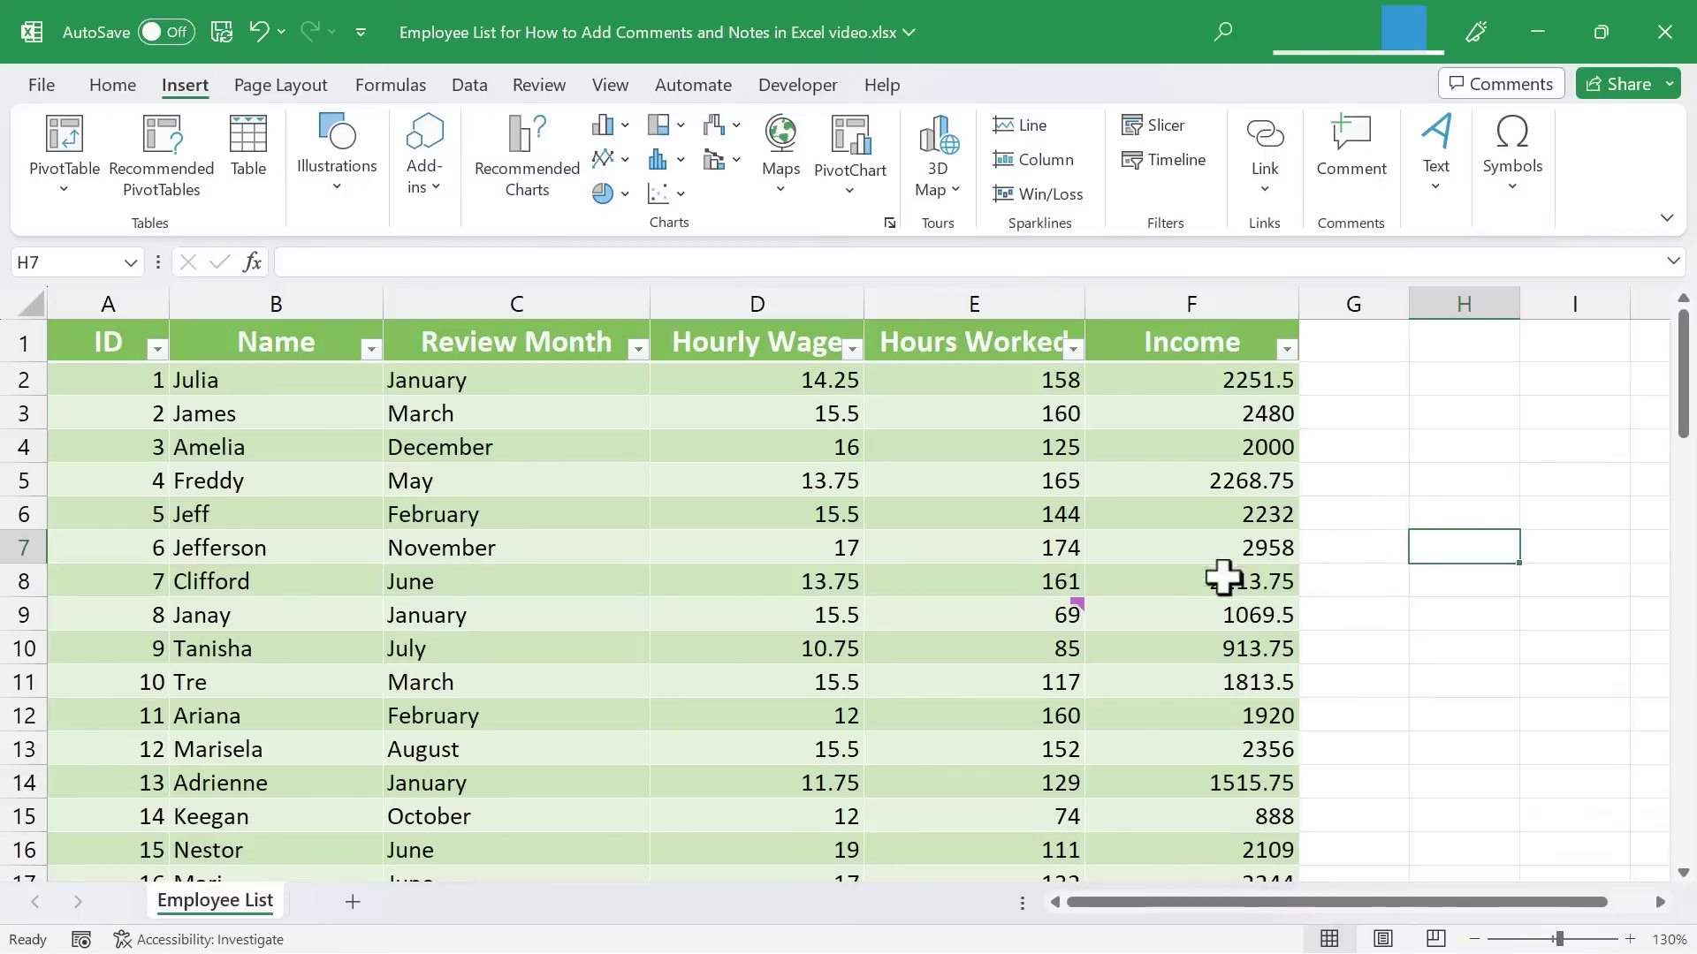
mouse_move(1076, 605)
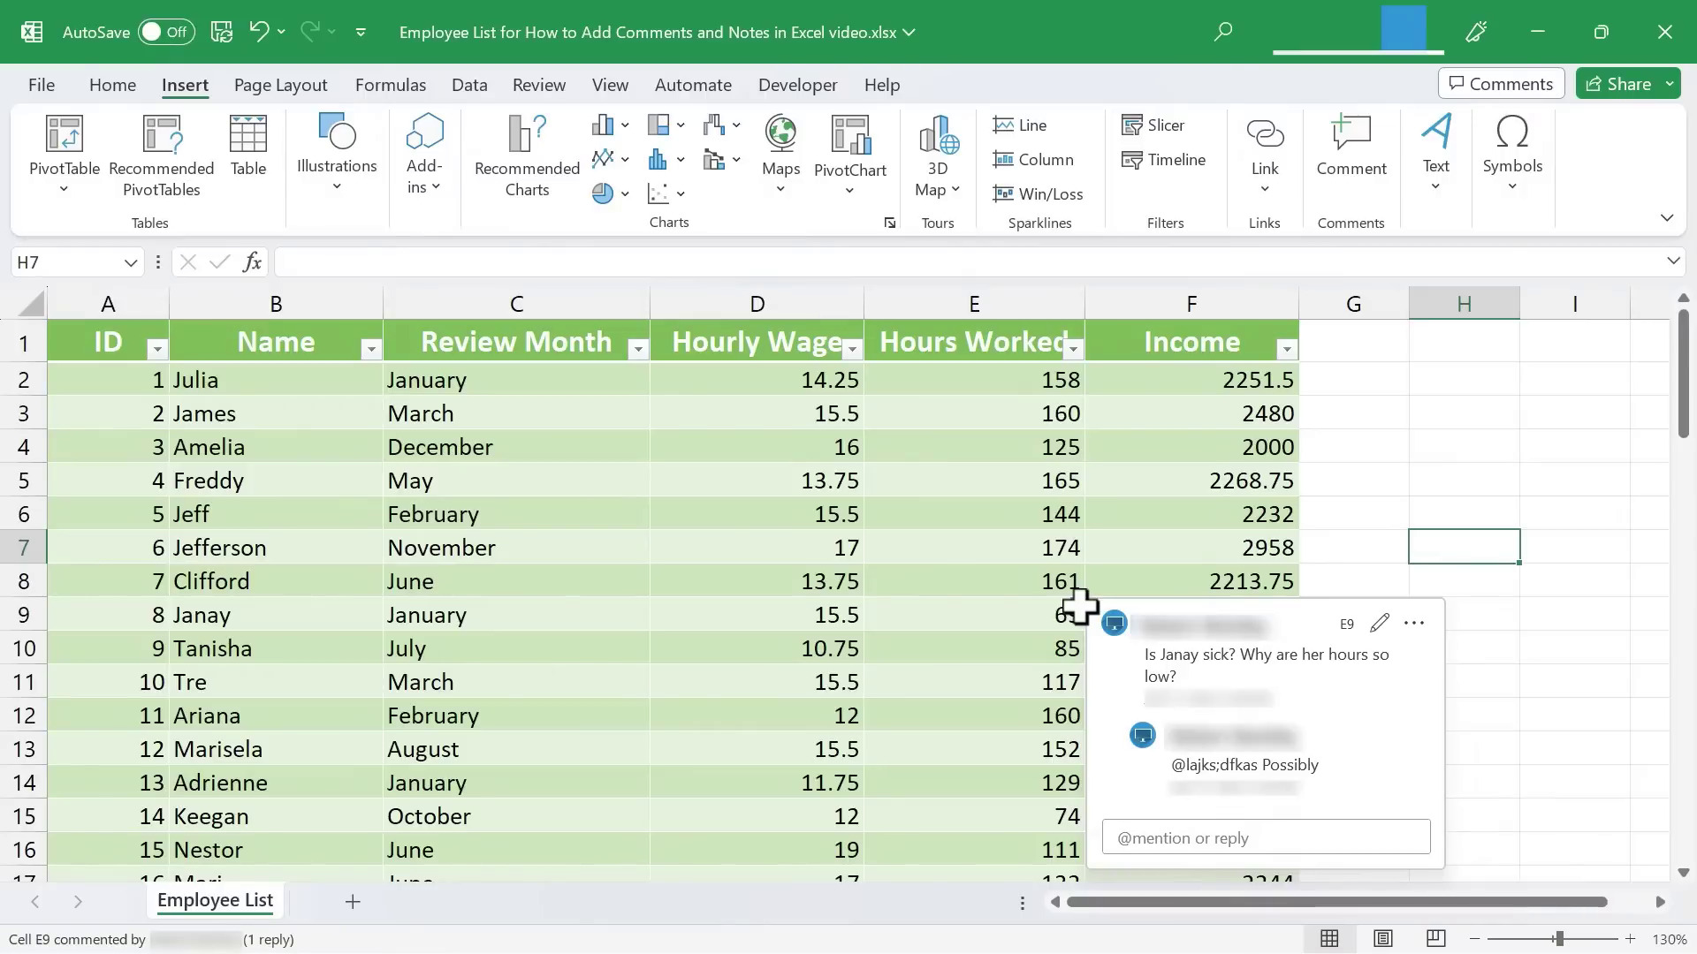
left_click(1537, 443)
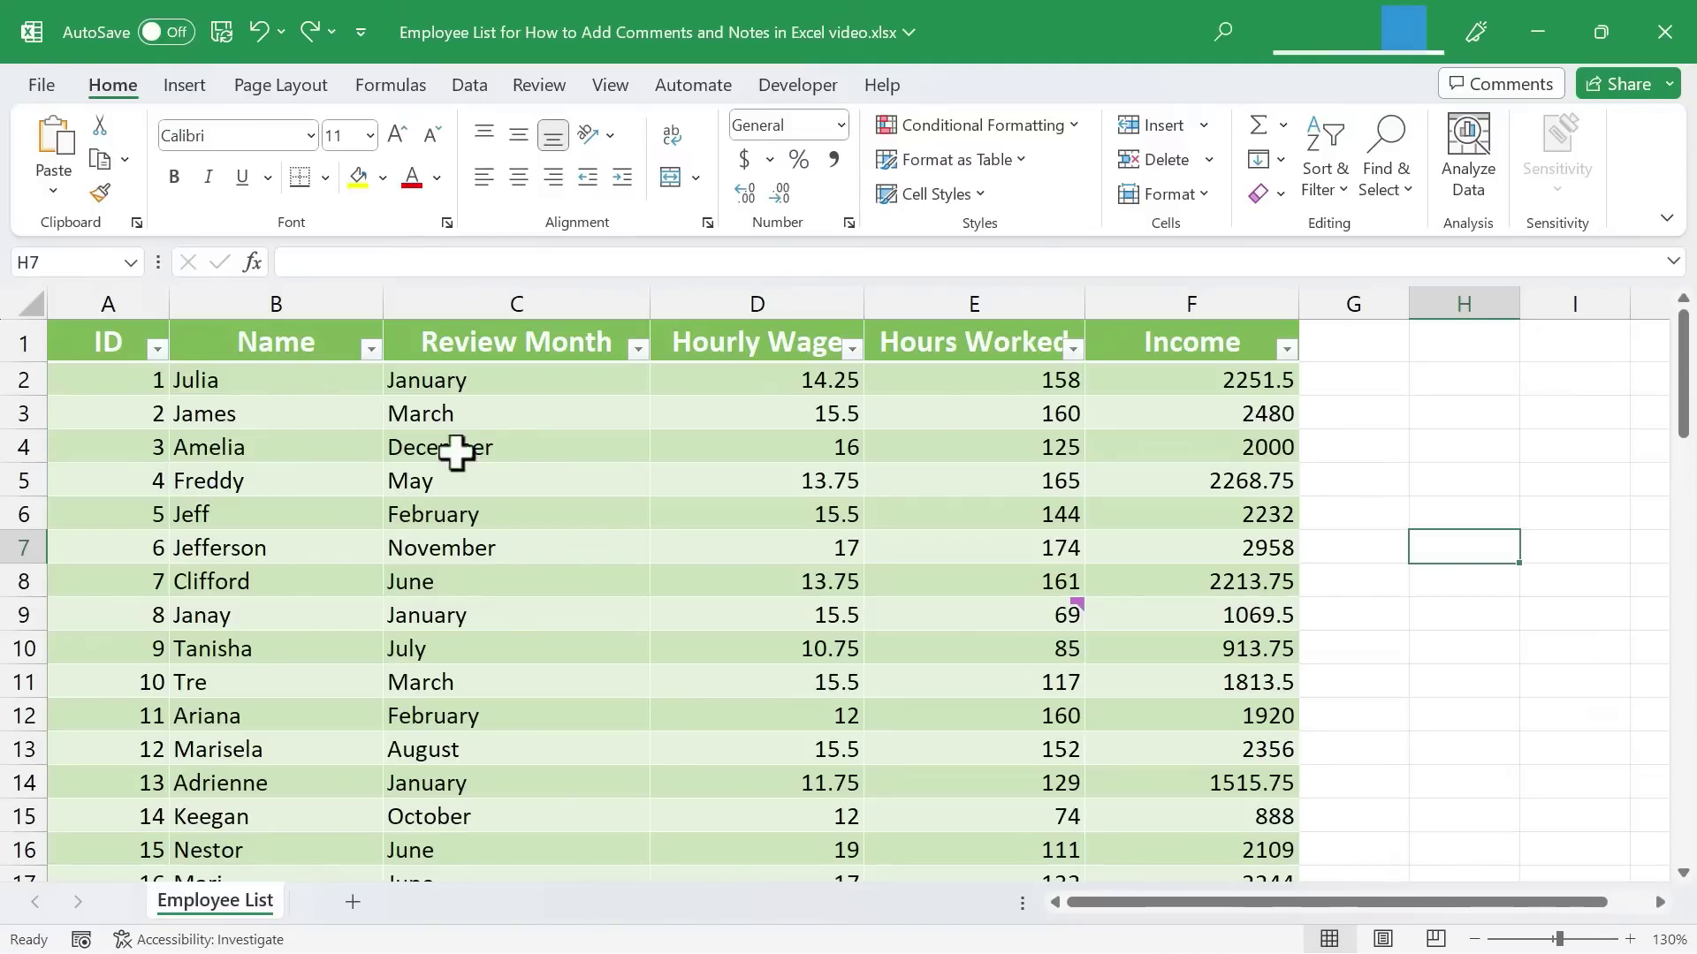
Step: Add a note reading 'Great employee!' to James's name cell and close it
right_click(306, 422)
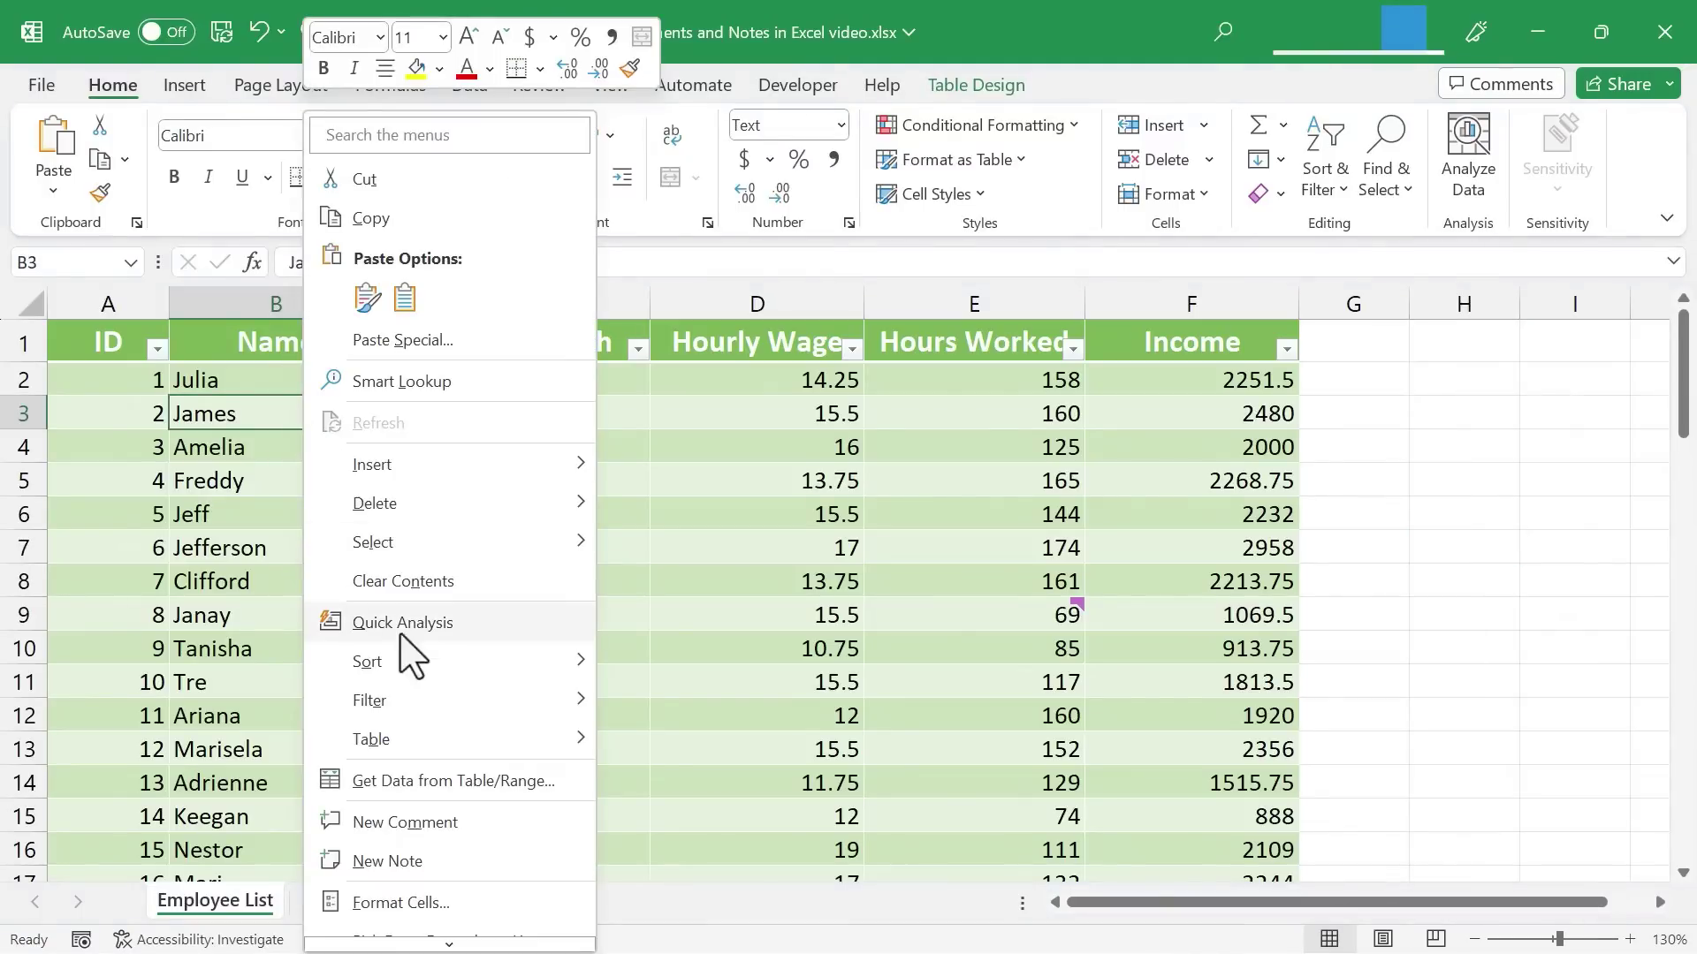
left_click(405, 862)
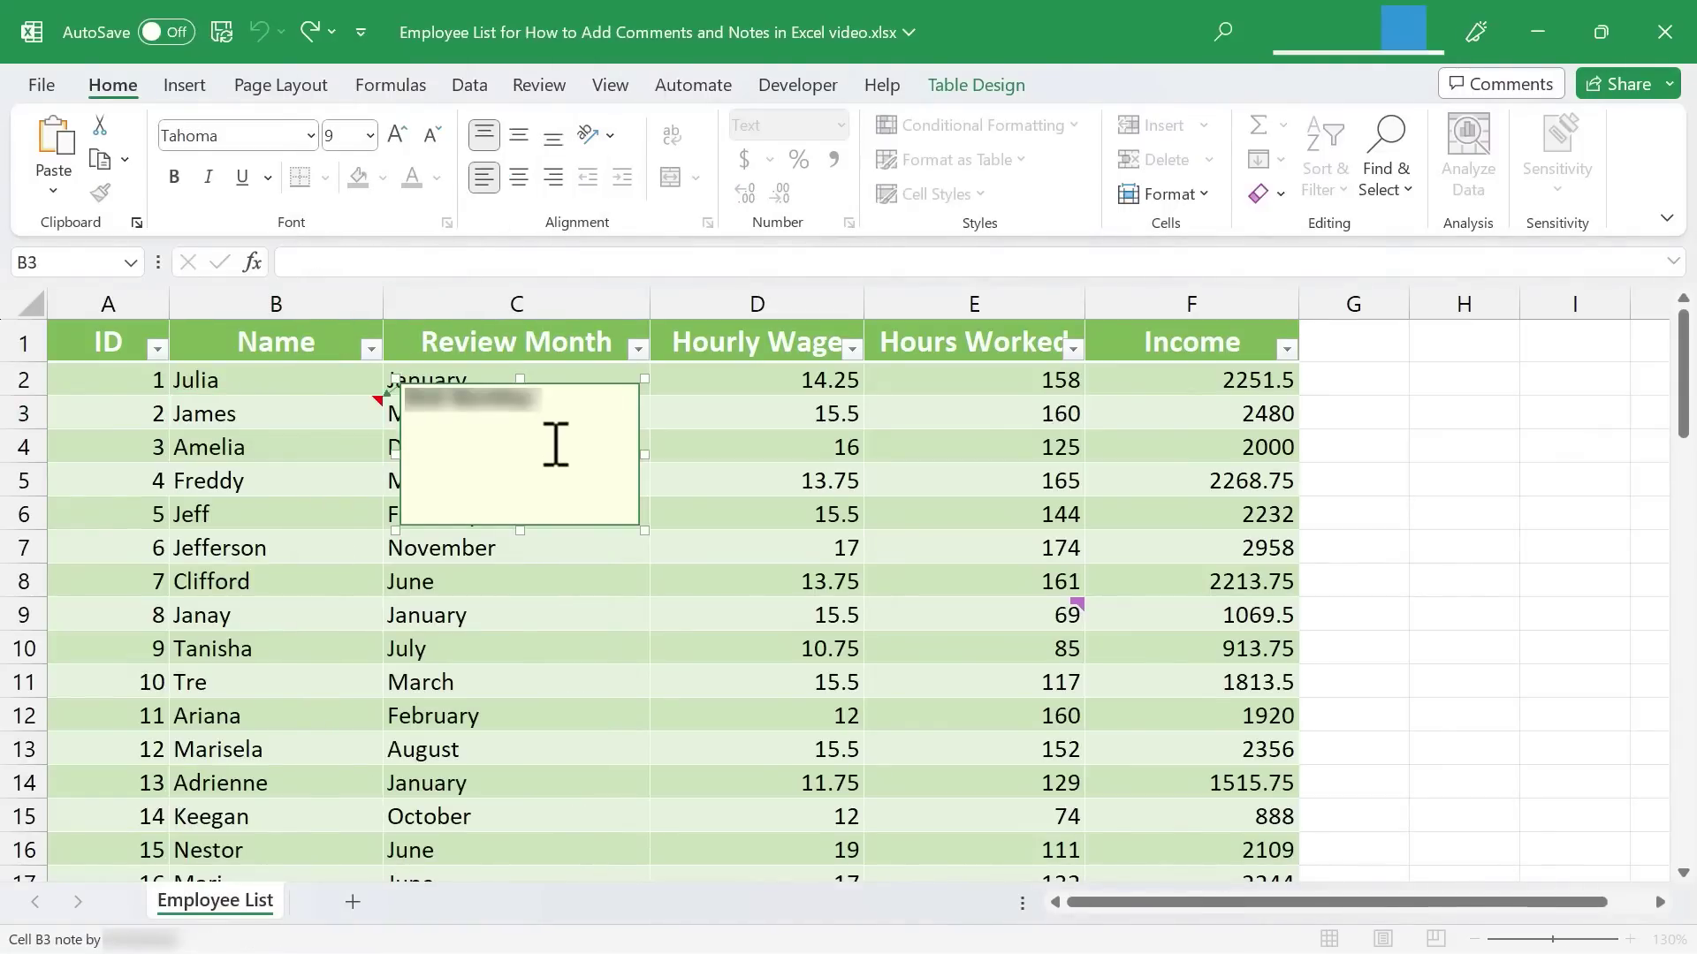
type("Great employee!")
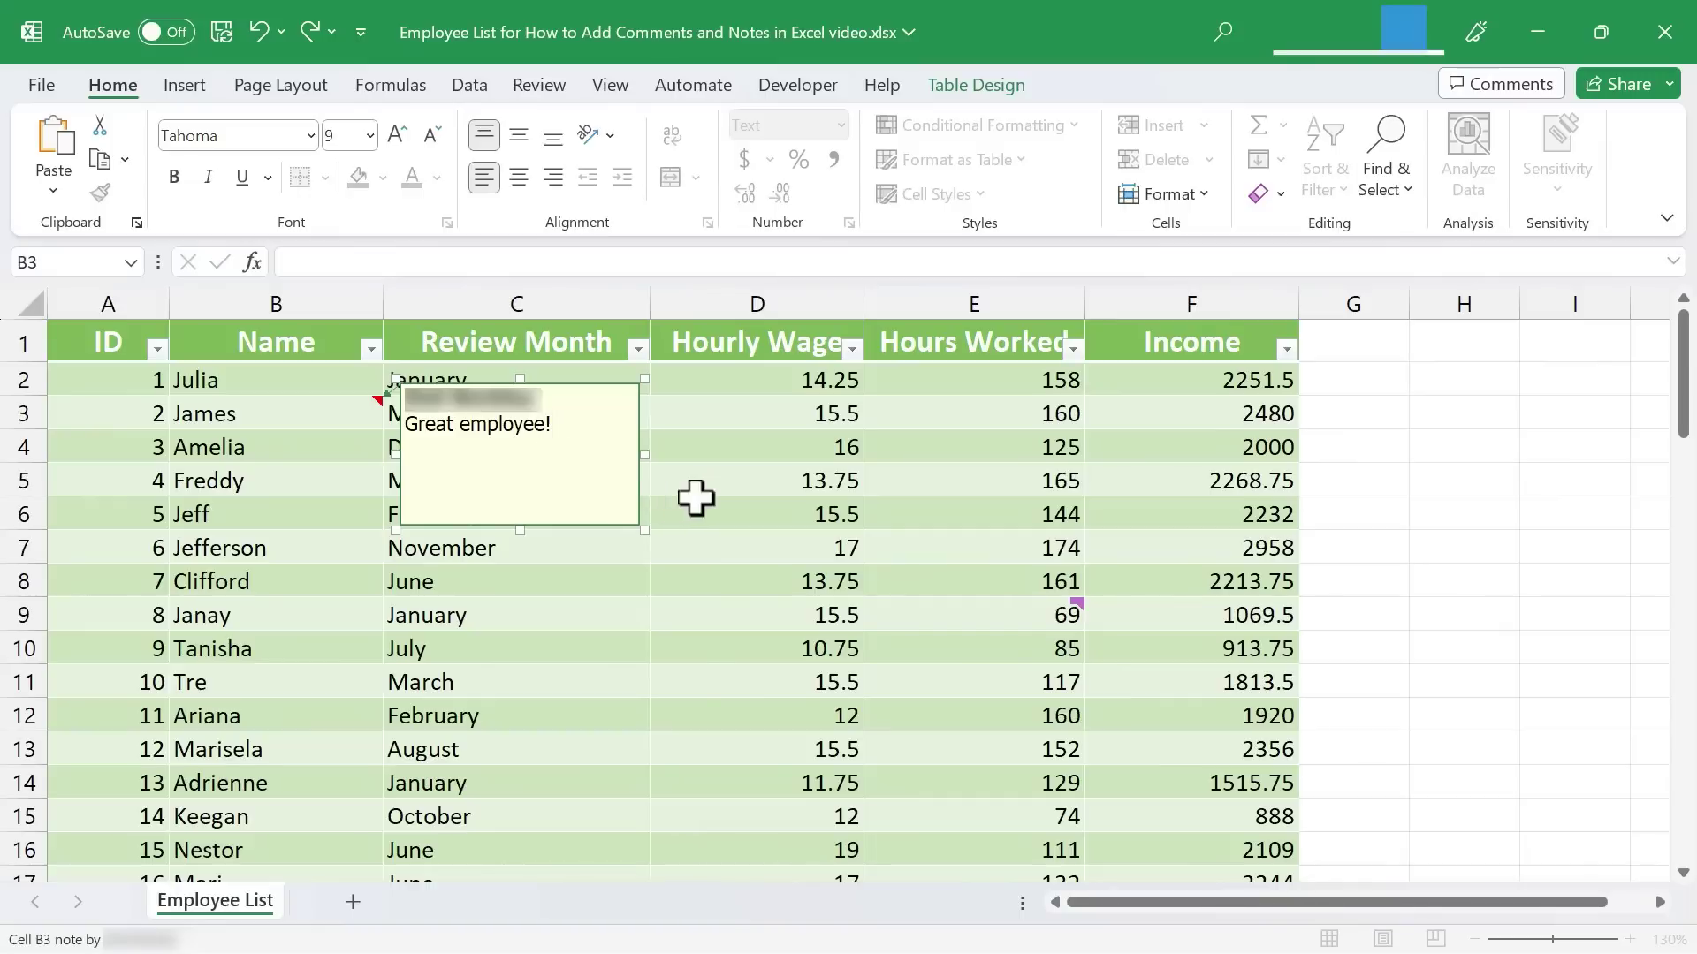
left_click(728, 490)
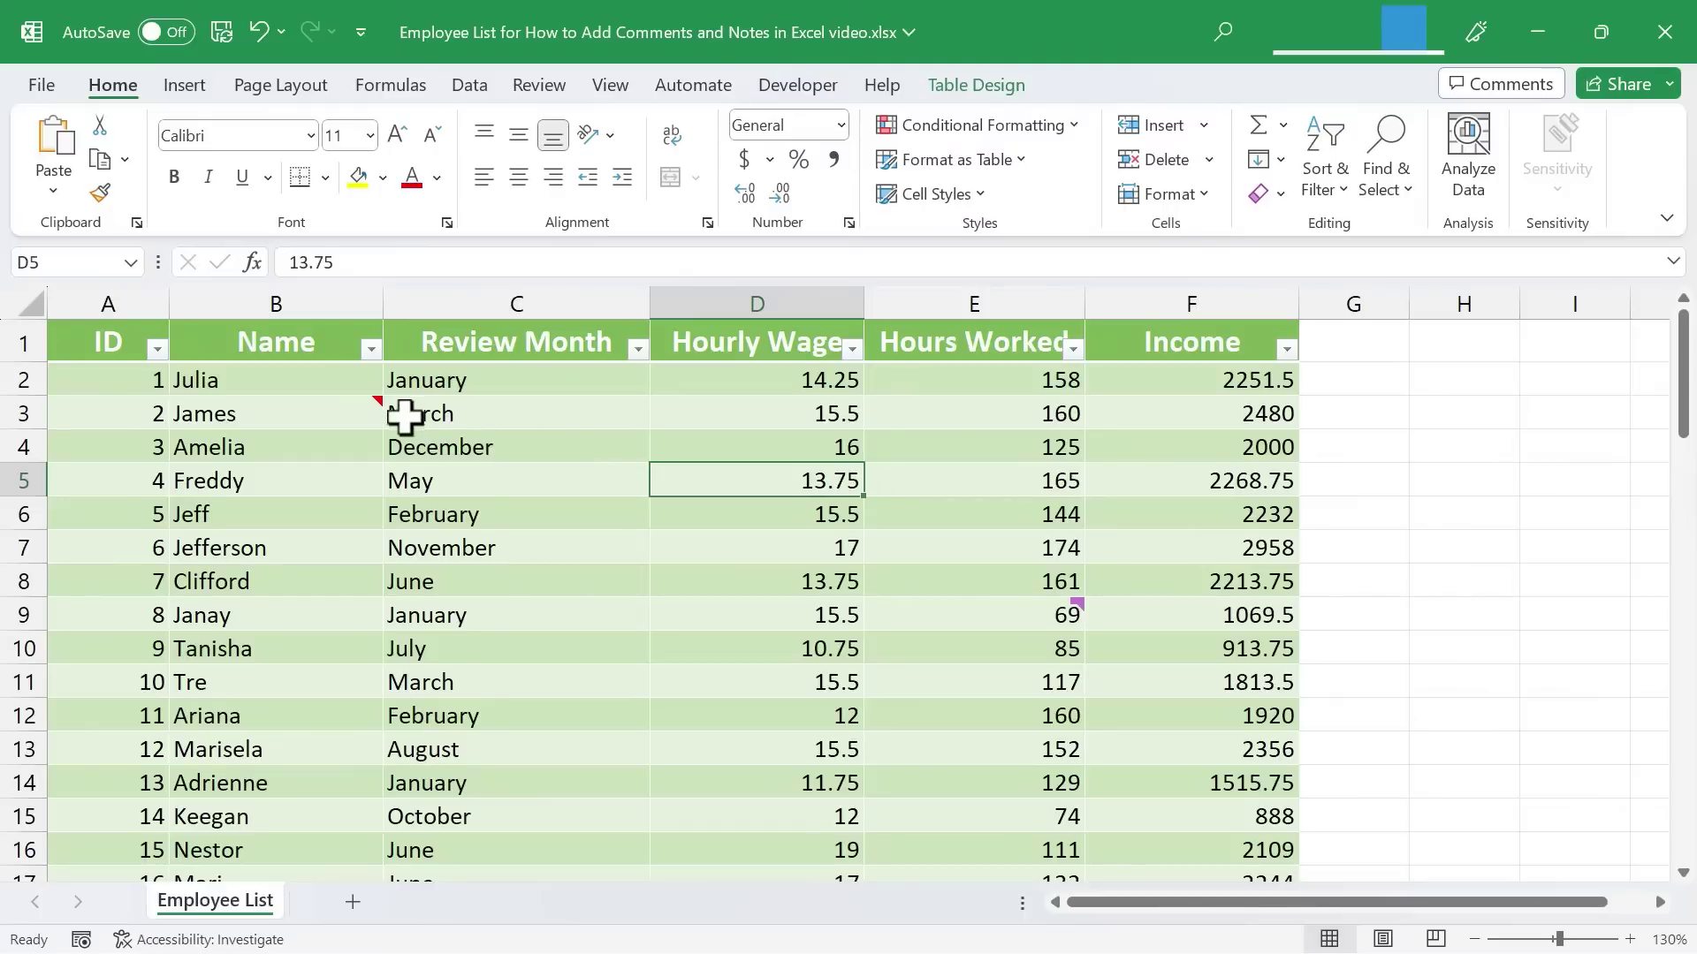
mouse_move(380, 399)
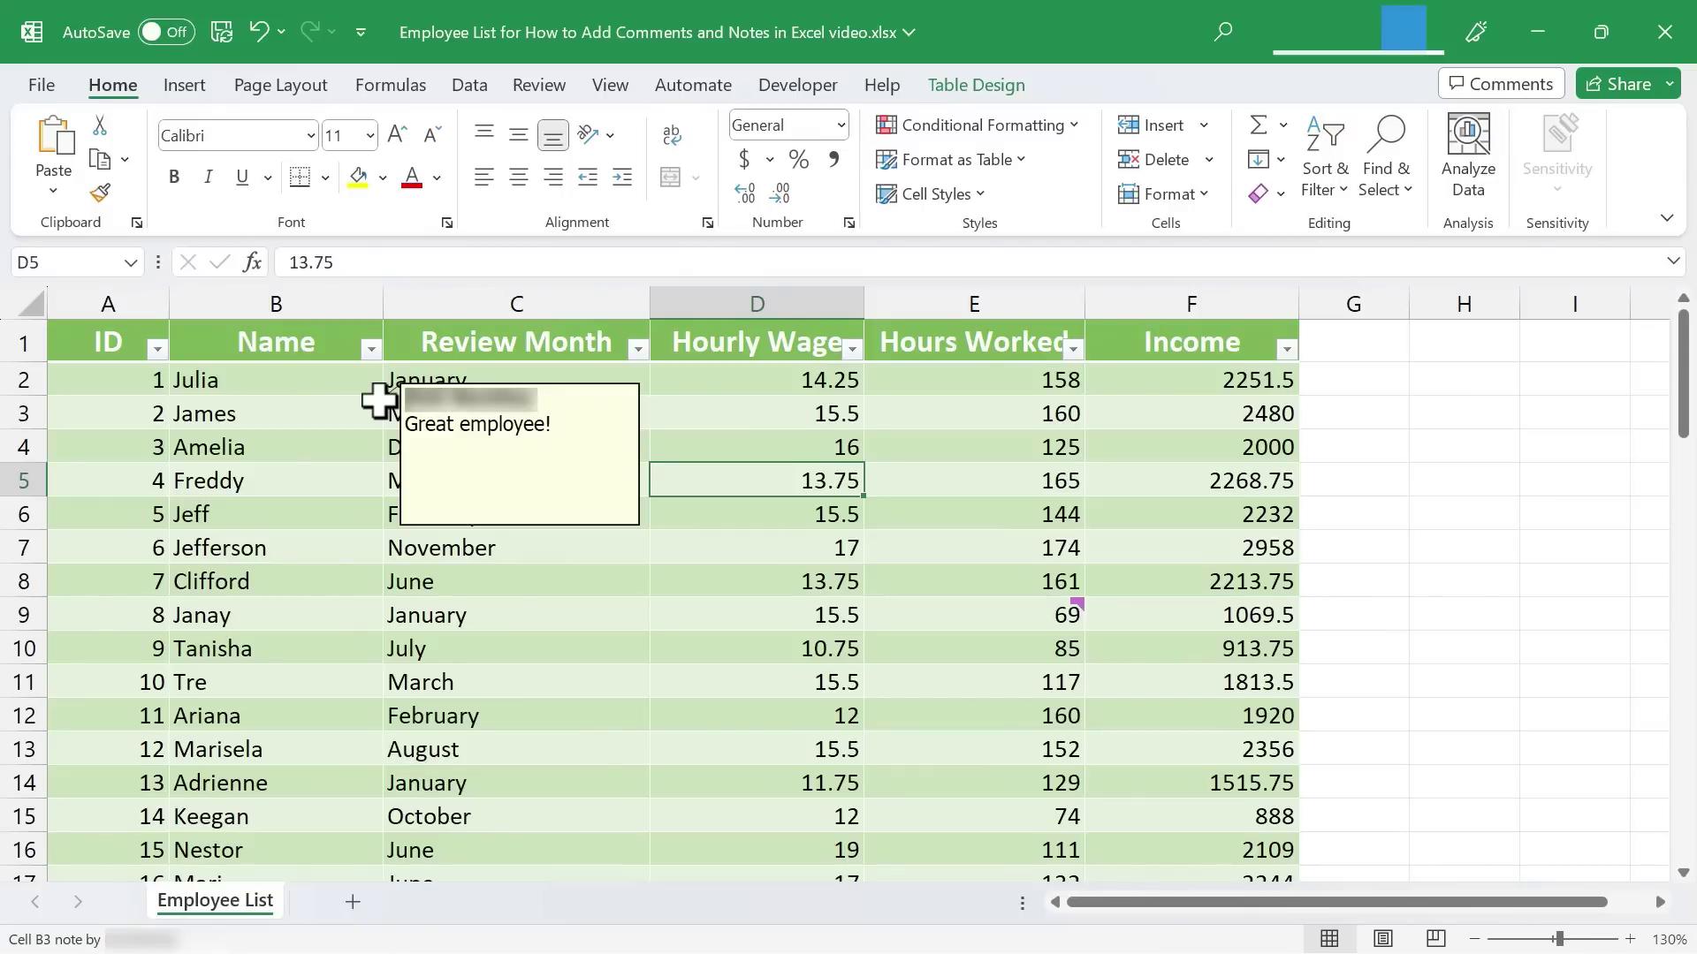
left_click(381, 400)
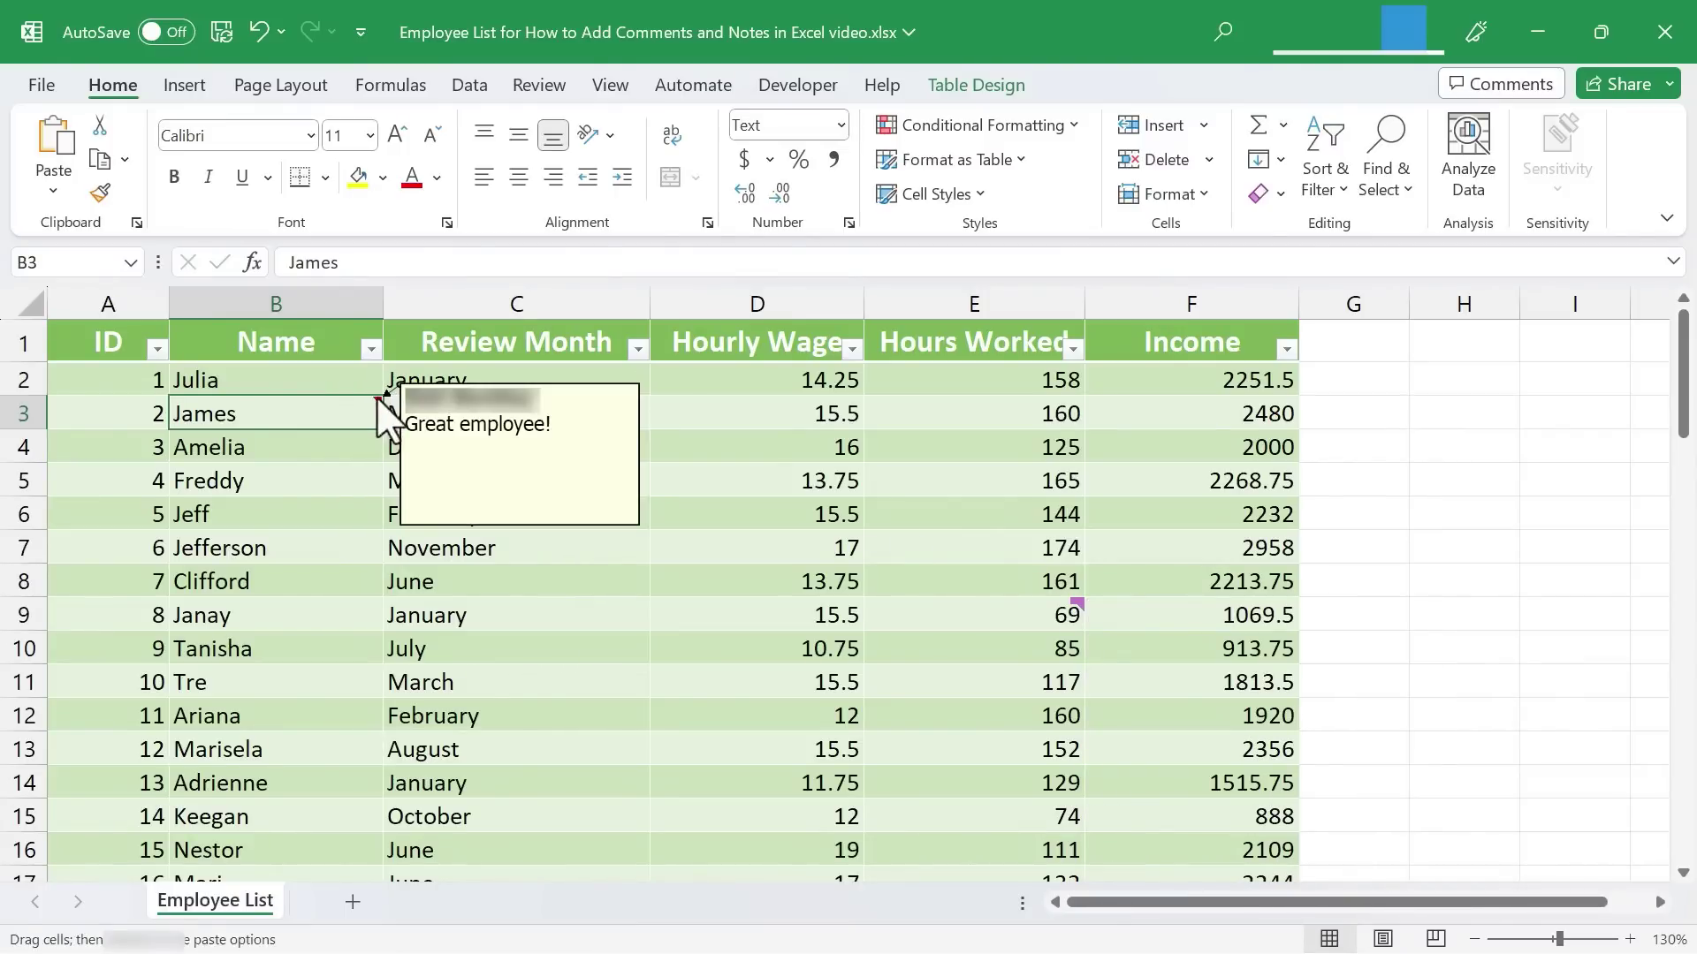
right_click(365, 408)
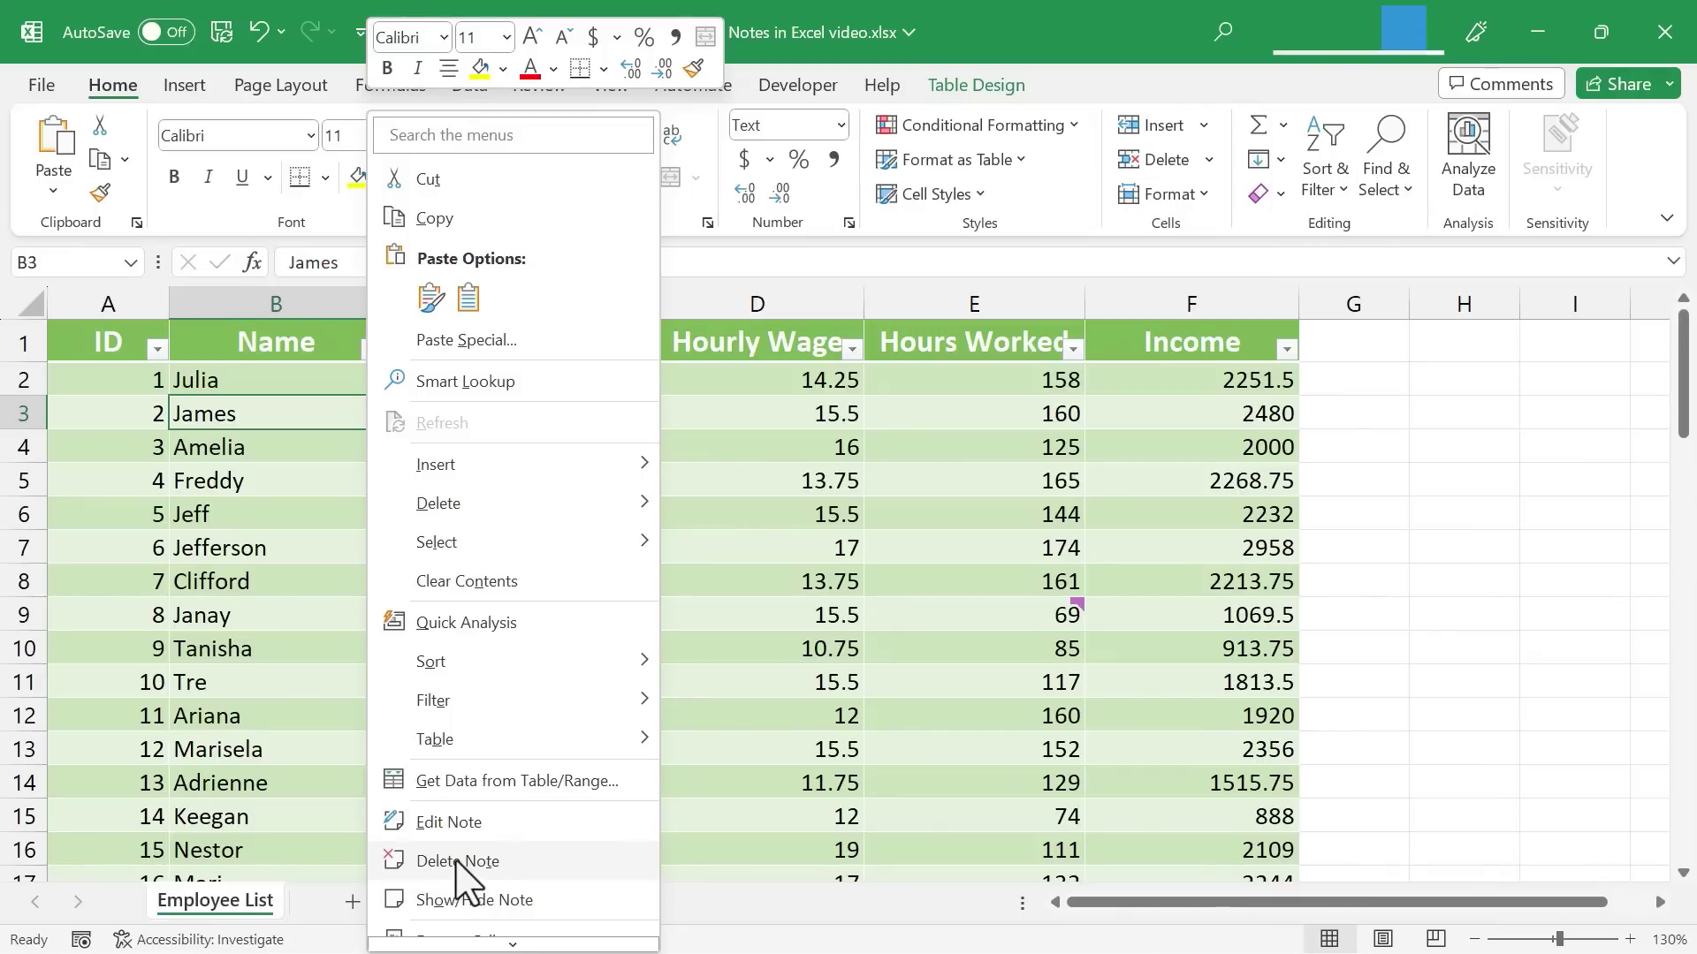
left_click(1372, 581)
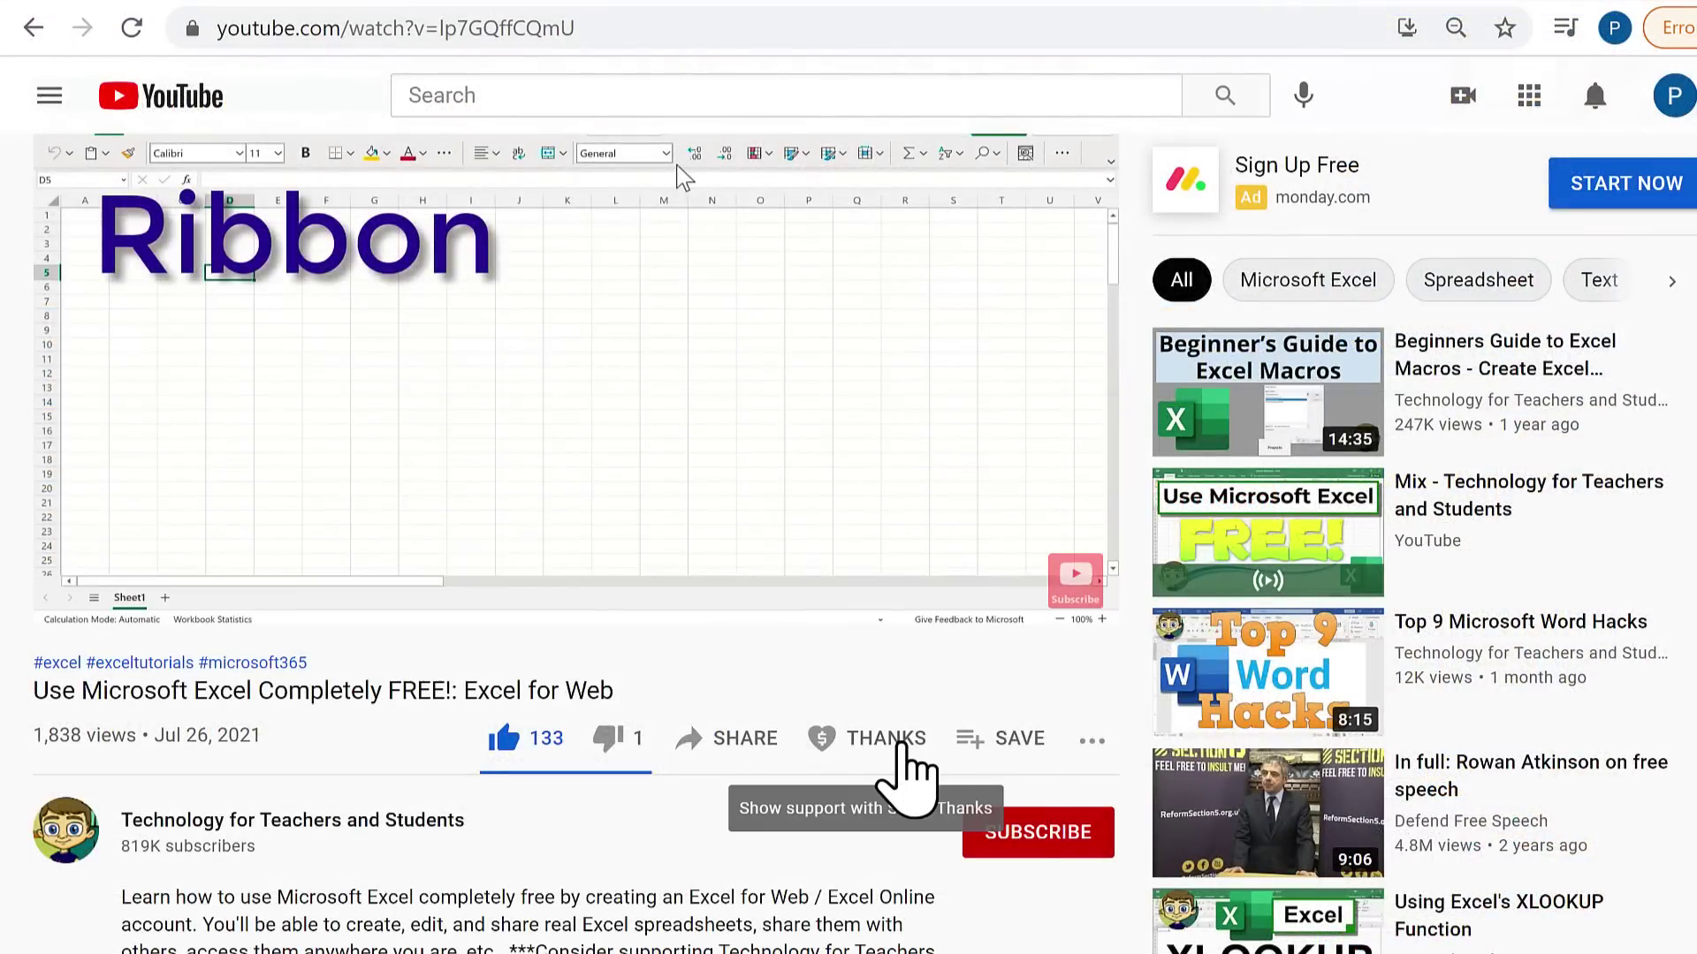
Step: Show the Super Thanks tiers ($2 to $50) for the Technology for Teachers and Students video
left_click(901, 744)
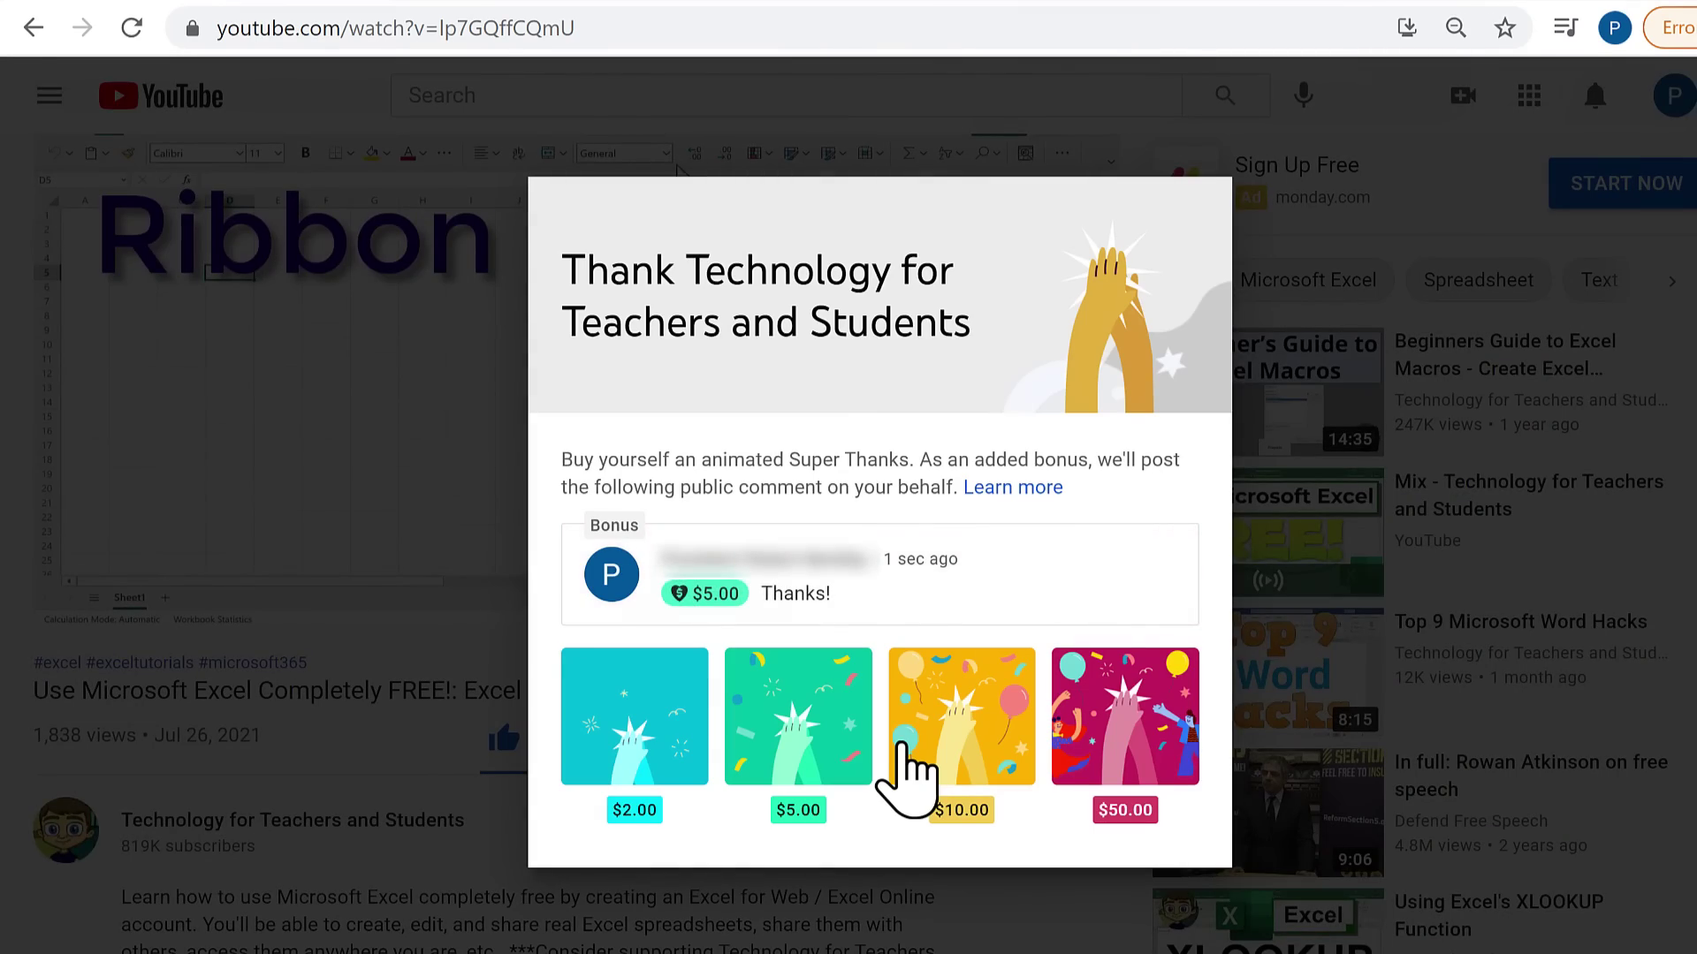